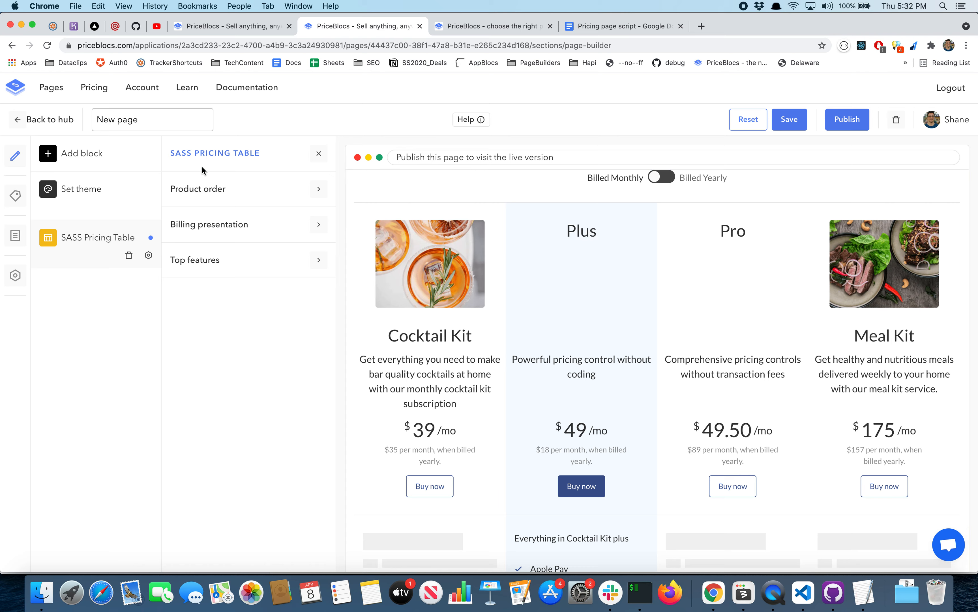
Remove the Plus and Pro products from the pricing table's product order
{"action": "left_click", "coordinate": [256, 192]}
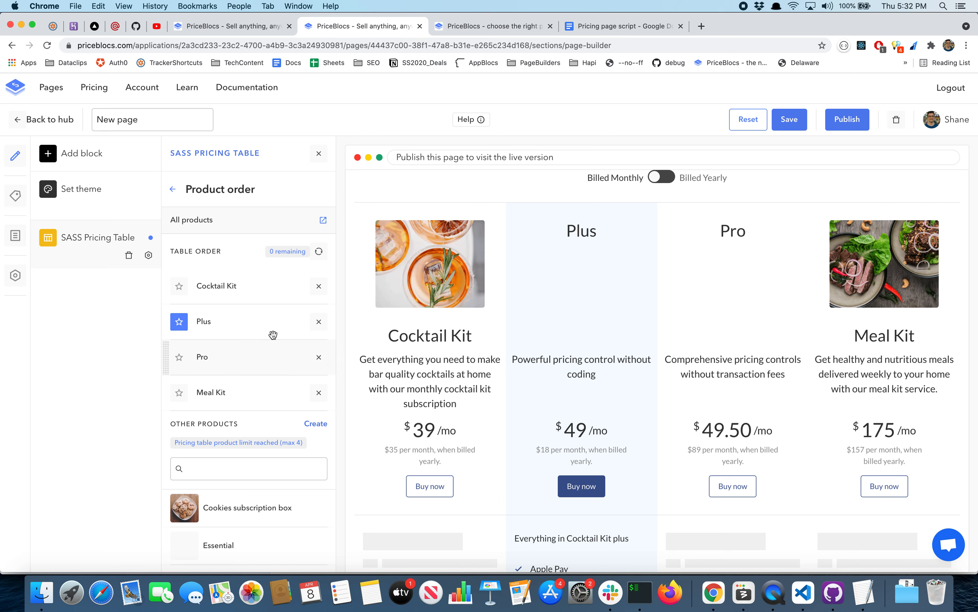
{"action": "scroll", "coordinate": [284, 334], "scroll_direction": "down", "scroll_amount": 2}
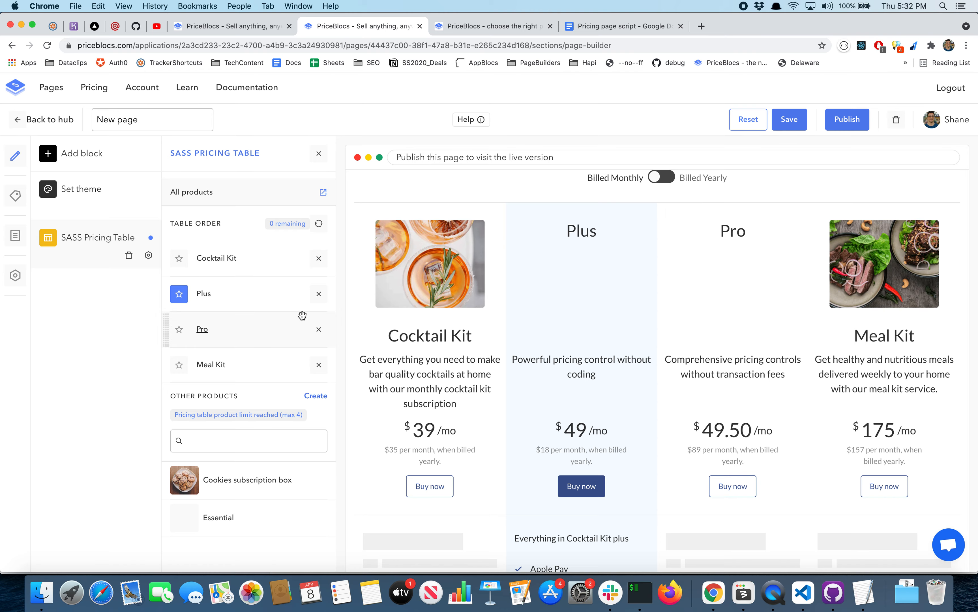
{"action": "left_click", "coordinate": [319, 293]}
{"action": "left_click", "coordinate": [552, 372]}
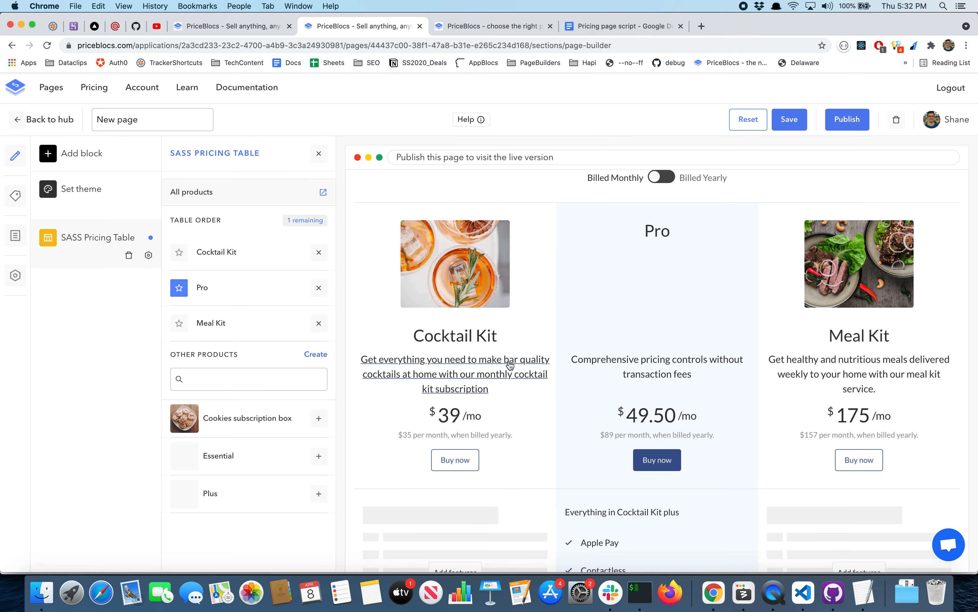
{"action": "left_click", "coordinate": [319, 290]}
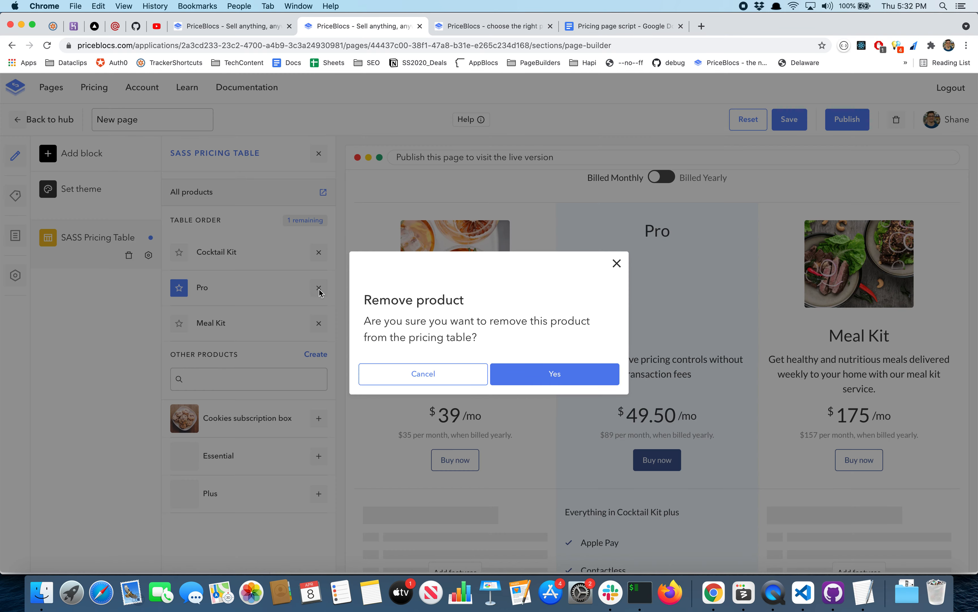
{"action": "left_click", "coordinate": [528, 373]}
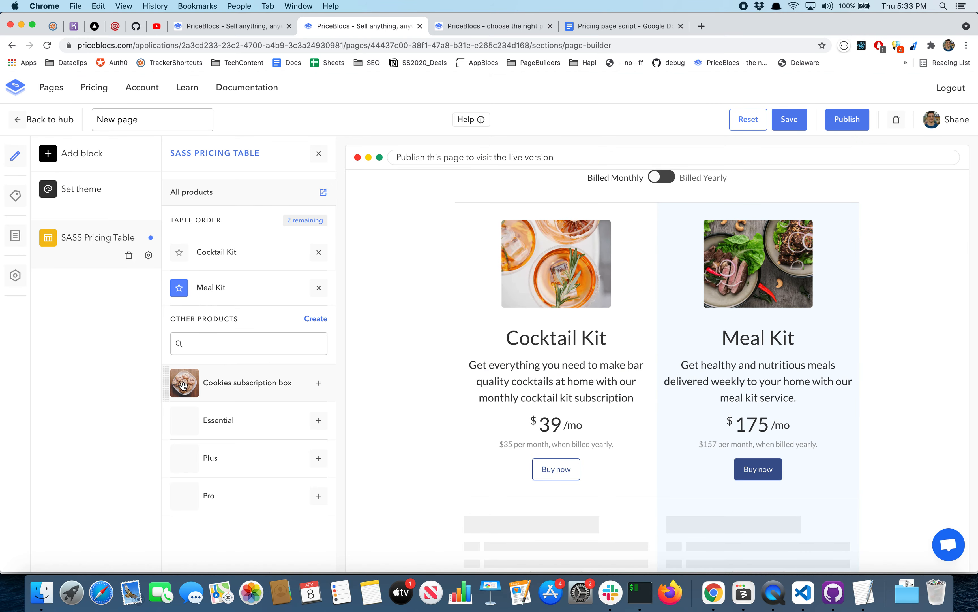
Add the Cookies subscription box to the pricing table as its first product, ahead of the Cocktail Kit
{"action": "left_click_drag", "start_coordinate": [184, 386], "coordinate": [184, 270]}
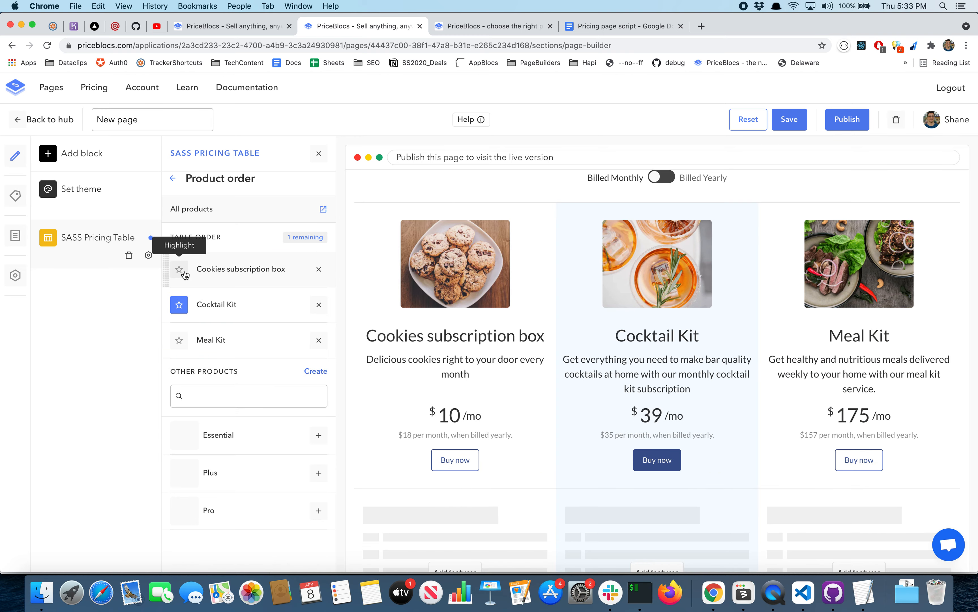
{"action": "scroll", "coordinate": [507, 425], "scroll_direction": "down", "scroll_amount": 1}
{"action": "scroll", "coordinate": [507, 425], "scroll_direction": "down", "scroll_amount": 2}
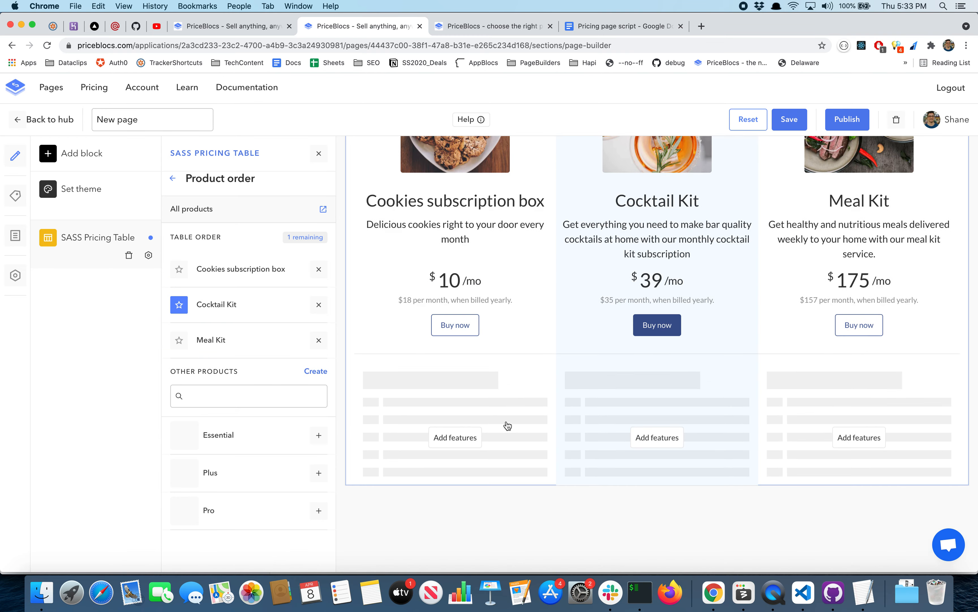
{"action": "scroll", "coordinate": [508, 425], "scroll_direction": "up", "scroll_amount": 4}
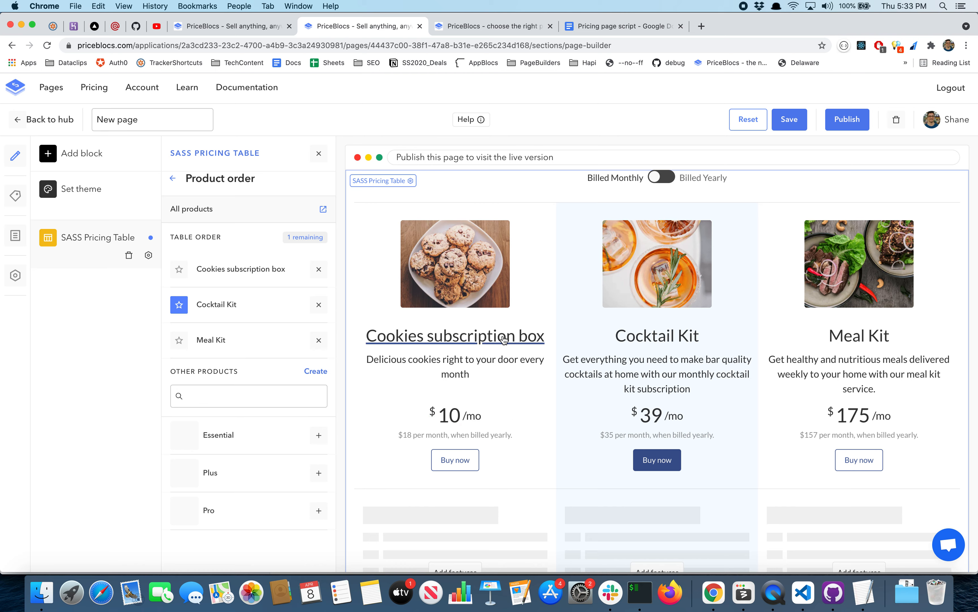
Rename the Cookies subscription box product as Cookies box
{"action": "left_click", "coordinate": [466, 343]}
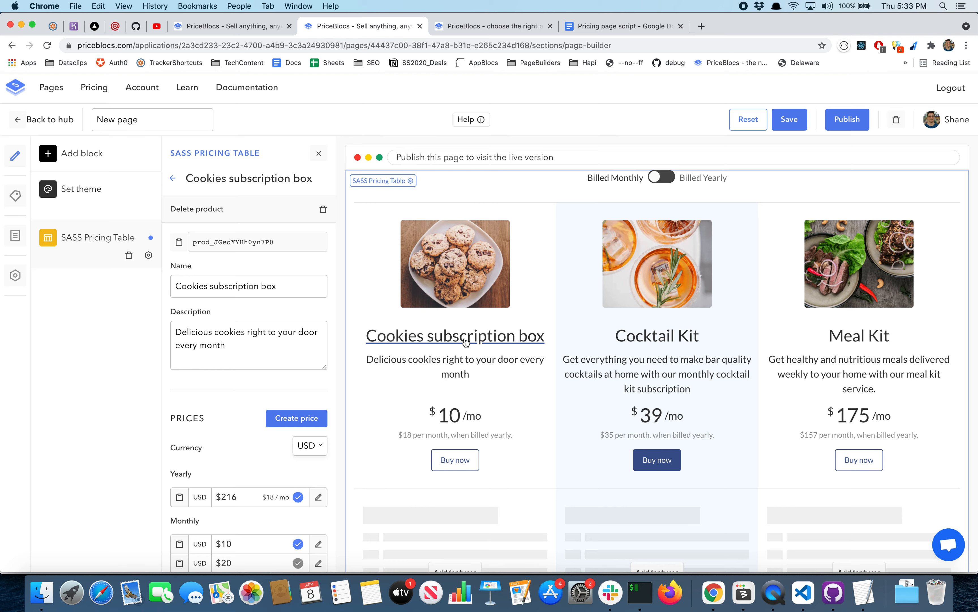
{"action": "left_click", "coordinate": [286, 284]}
{"action": "key", "text": "alt+Left"}
{"action": "key", "text": "Left"}
{"action": "key", "text": "alt+shift+Left"}
{"action": "key", "text": "BackSpace"}
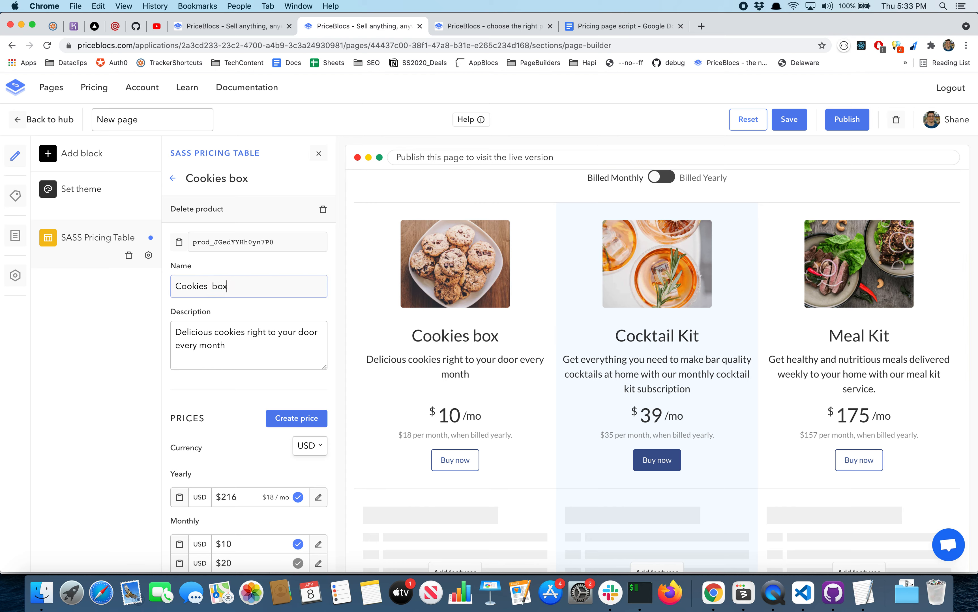
{"action": "key", "text": "BackSpace"}
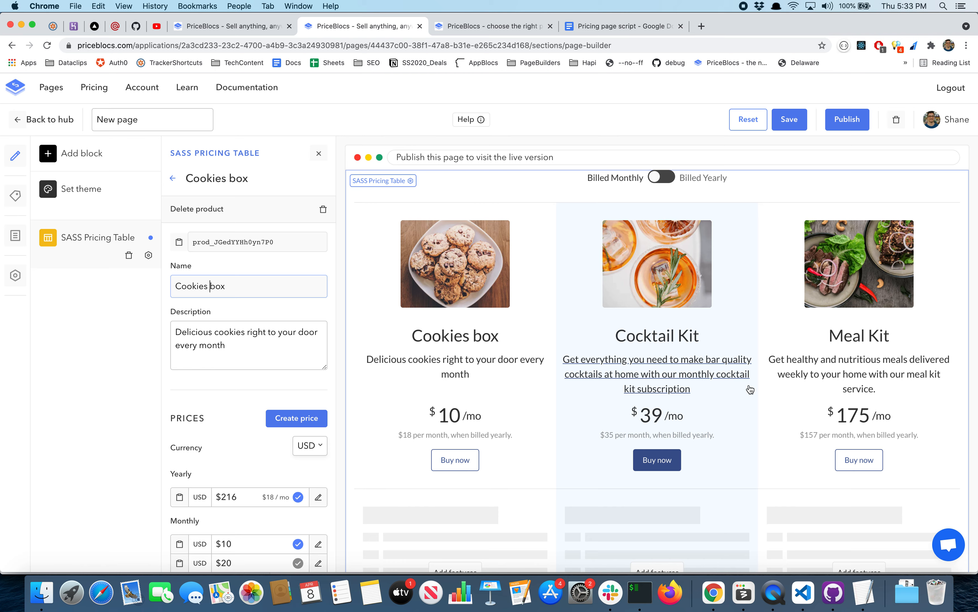
Make the $20 monthly price the primary price of the Cookies box
{"action": "scroll", "coordinate": [256, 360], "scroll_direction": "down", "scroll_amount": 4}
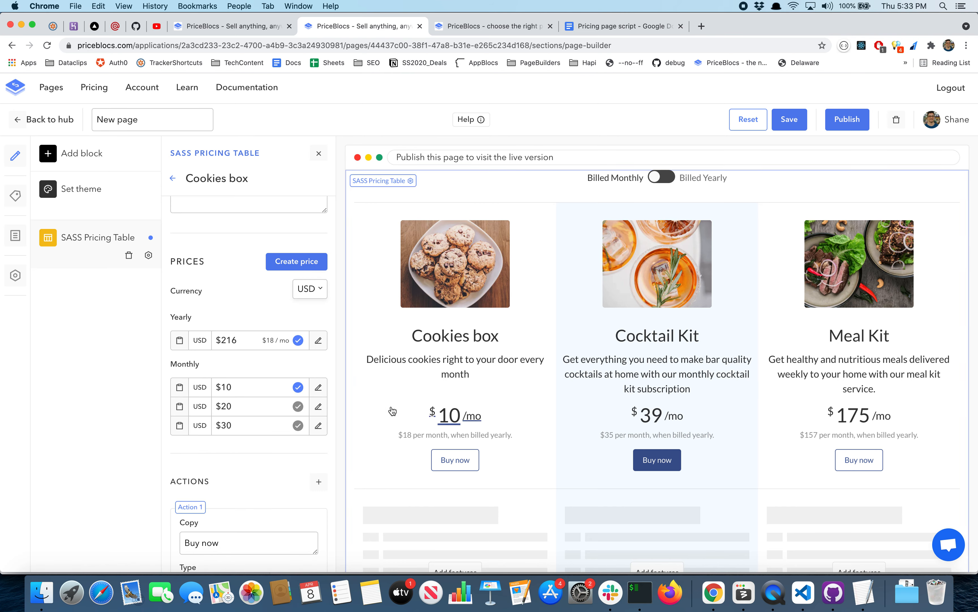
{"action": "scroll", "coordinate": [283, 417], "scroll_direction": "down", "scroll_amount": 1}
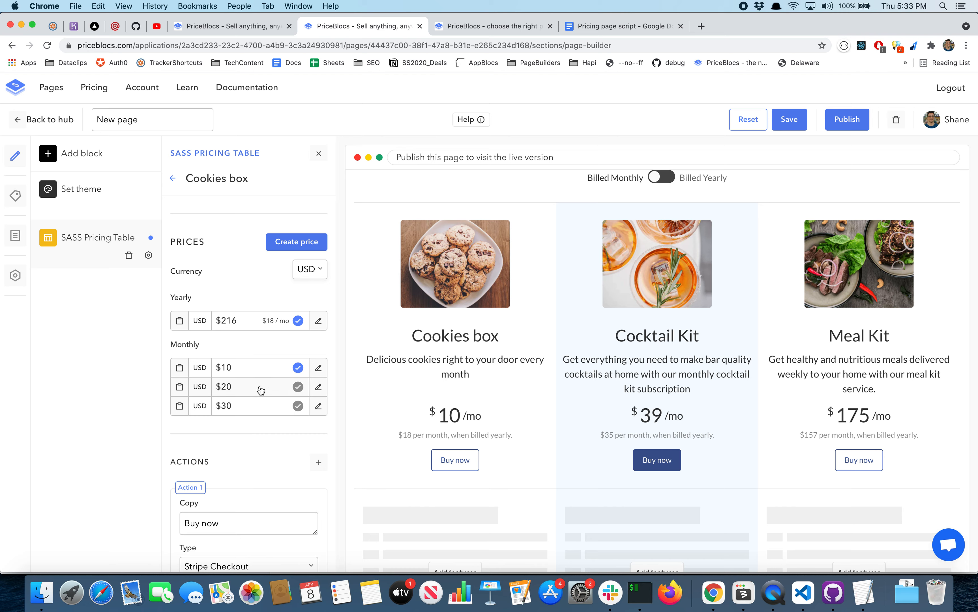
{"action": "left_click", "coordinate": [297, 387]}
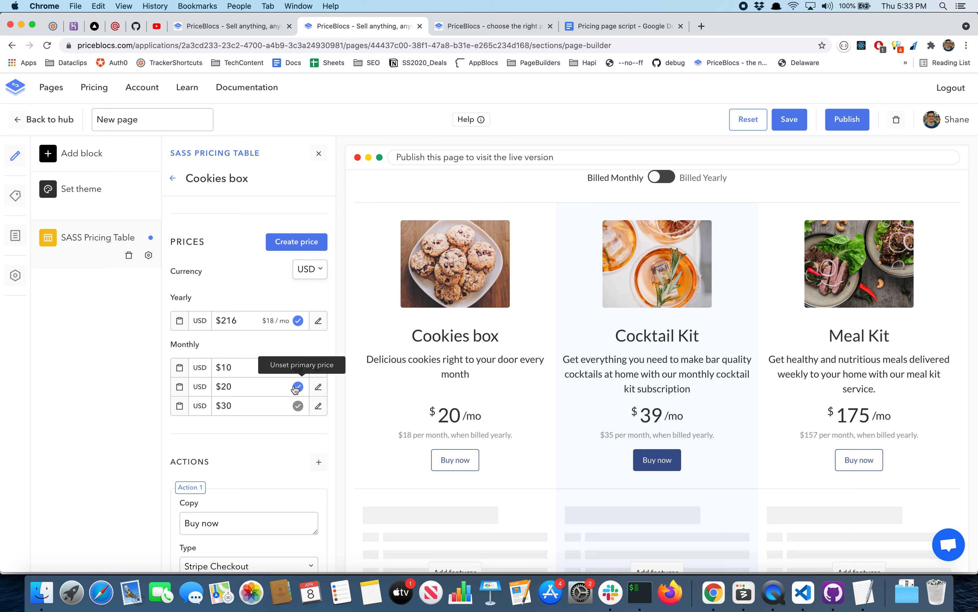
Create a recurring price of $25 USD billed every month for the Cookies box
{"action": "left_click", "coordinate": [298, 243]}
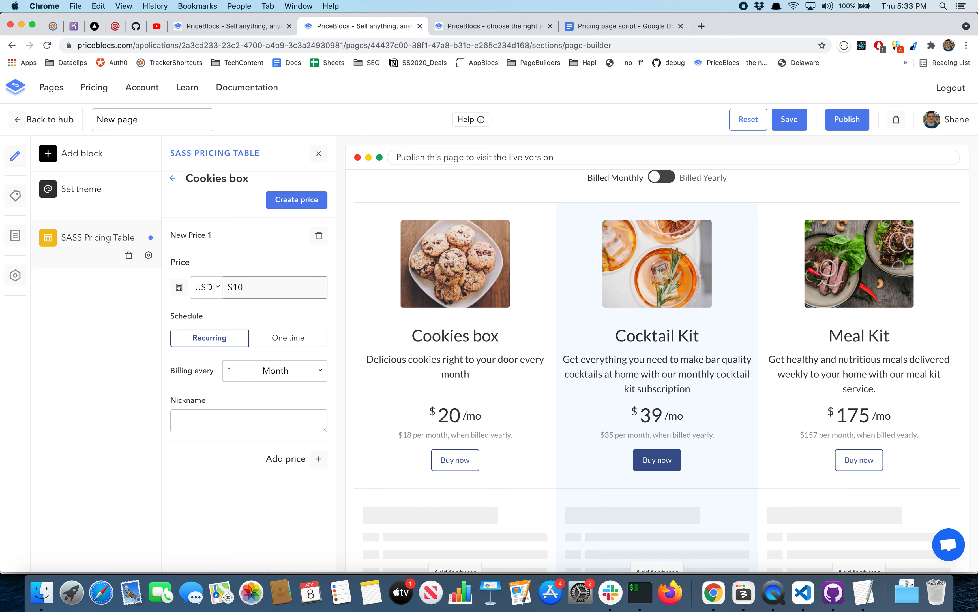
{"action": "key", "text": "BackSpace"}
{"action": "type", "text": "25"}
{"action": "left_click", "coordinate": [300, 202]}
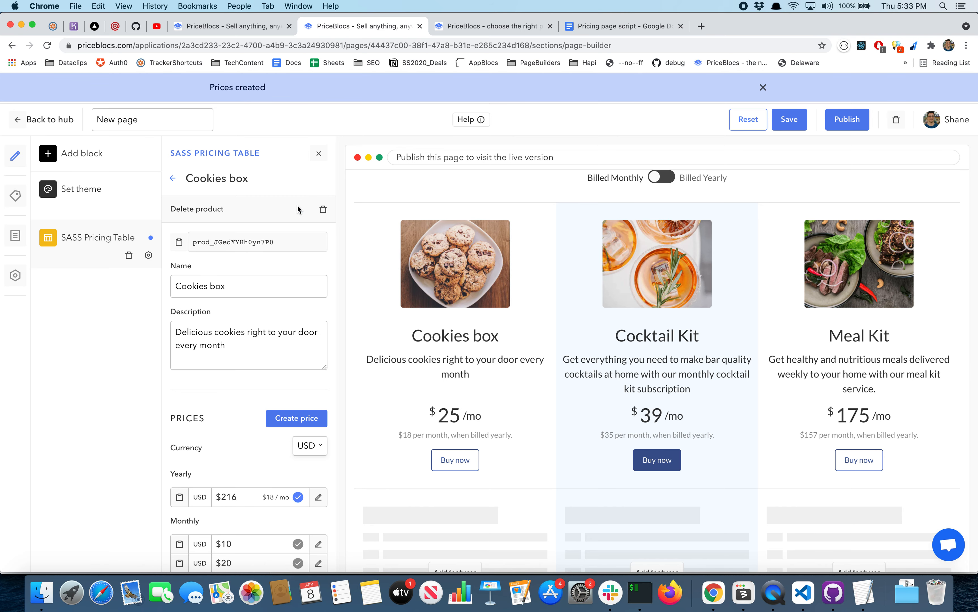
Examine the monthly prices listed for the Cookies box and which one is set as primary
{"action": "scroll", "coordinate": [259, 364], "scroll_direction": "down", "scroll_amount": 2}
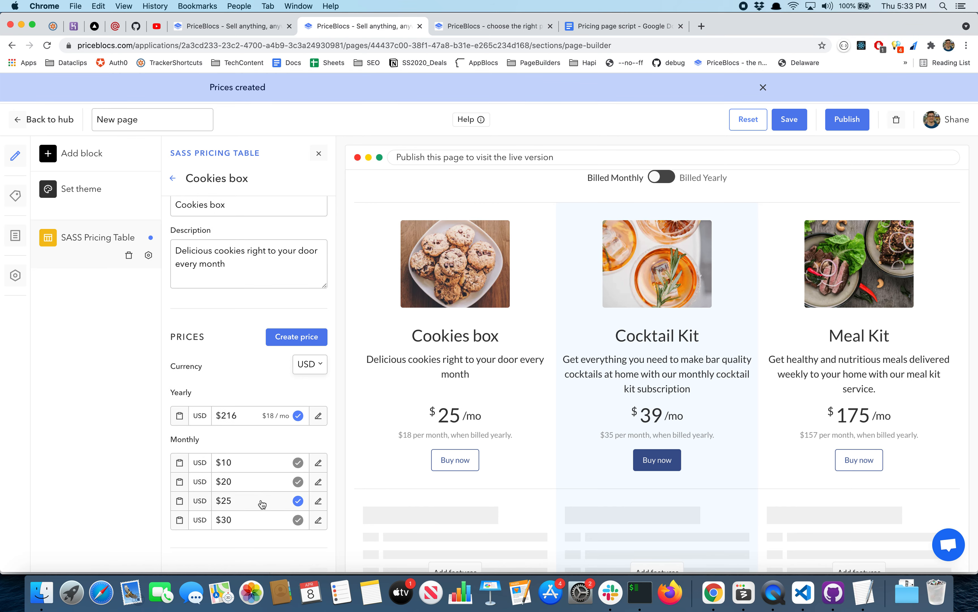
{"action": "scroll", "coordinate": [263, 502], "scroll_direction": "down", "scroll_amount": 1}
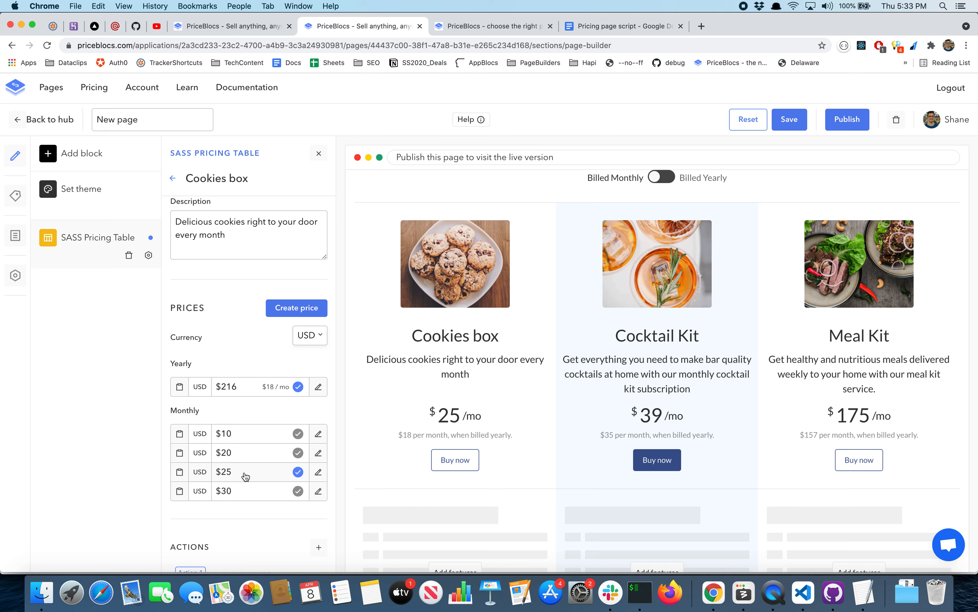
{"action": "scroll", "coordinate": [255, 407], "scroll_direction": "down", "scroll_amount": 1}
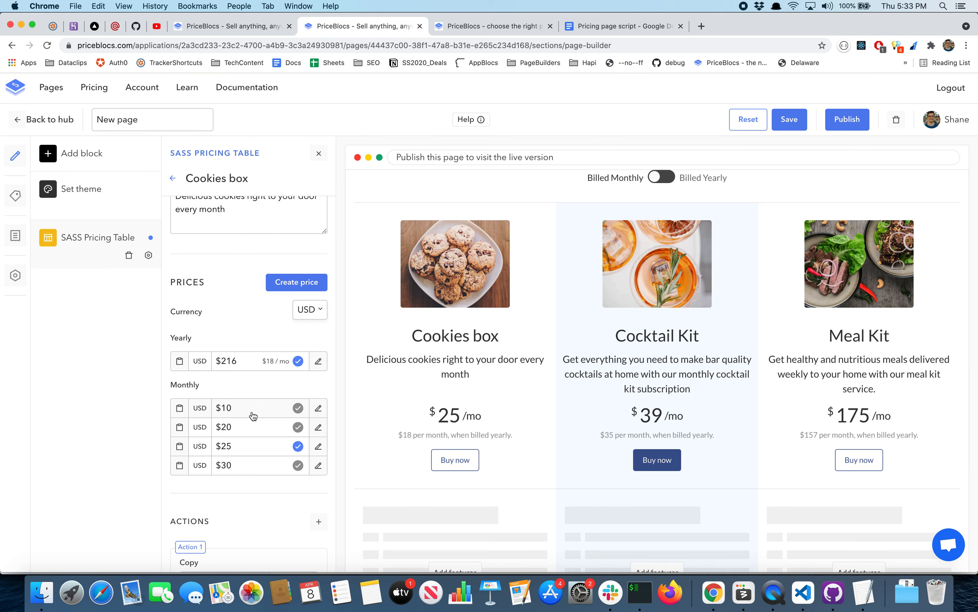
{"action": "left_click", "coordinate": [254, 427]}
{"action": "left_click", "coordinate": [253, 450]}
{"action": "left_click", "coordinate": [258, 431]}
{"action": "left_click", "coordinate": [256, 445]}
{"action": "left_click", "coordinate": [262, 425]}
{"action": "left_click", "coordinate": [259, 445]}
Switch the Cookies box's Buy now action type to Link and back to Stripe Checkout
{"action": "scroll", "coordinate": [259, 443], "scroll_direction": "down", "scroll_amount": 5}
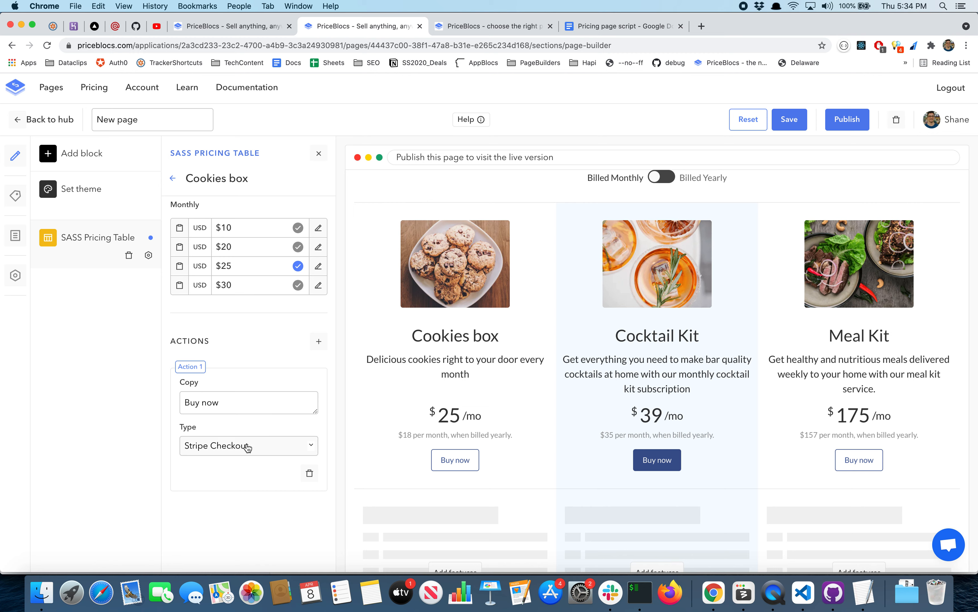
{"action": "left_click", "coordinate": [256, 445]}
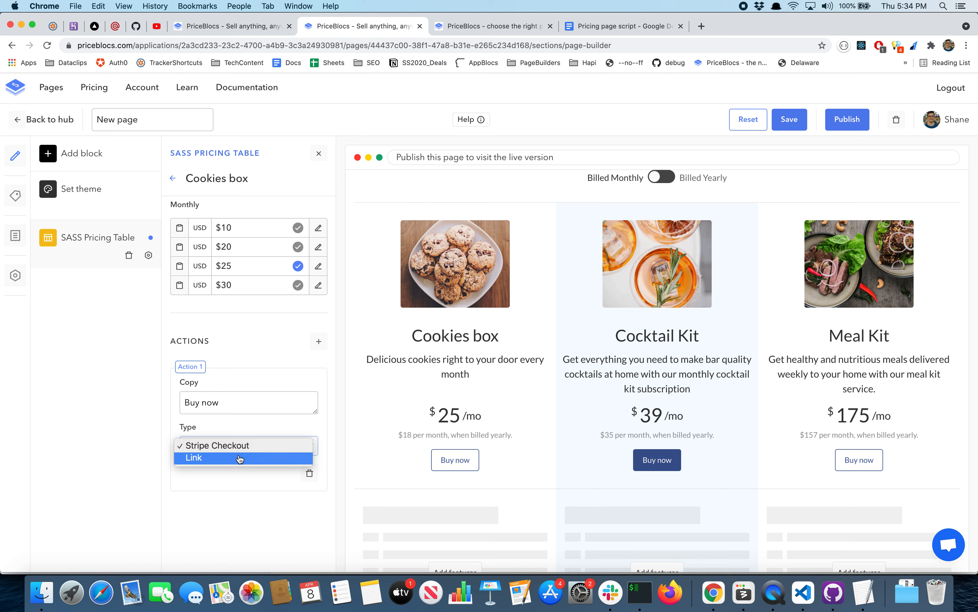
{"action": "left_click", "coordinate": [240, 458]}
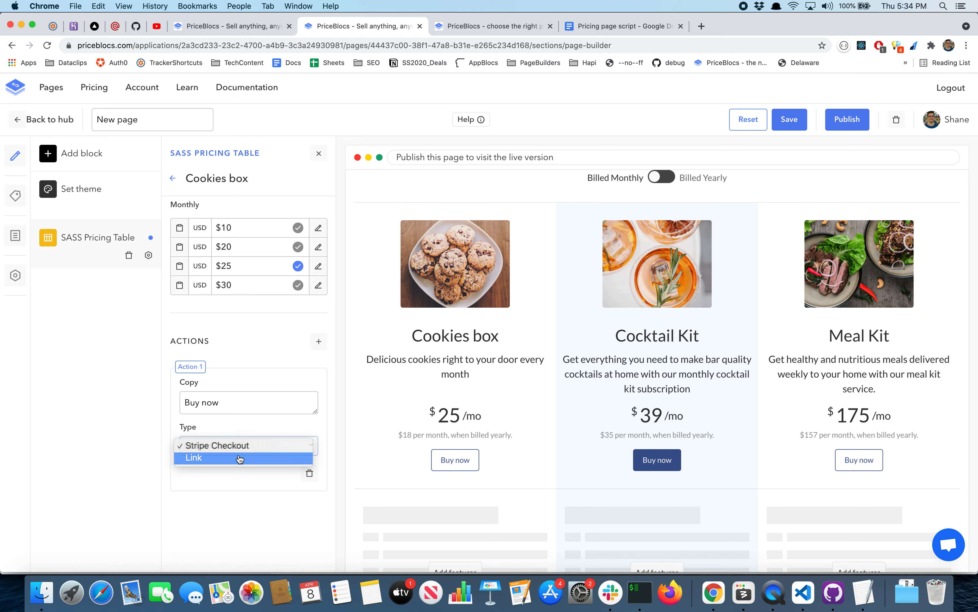
{"action": "left_click", "coordinate": [233, 440]}
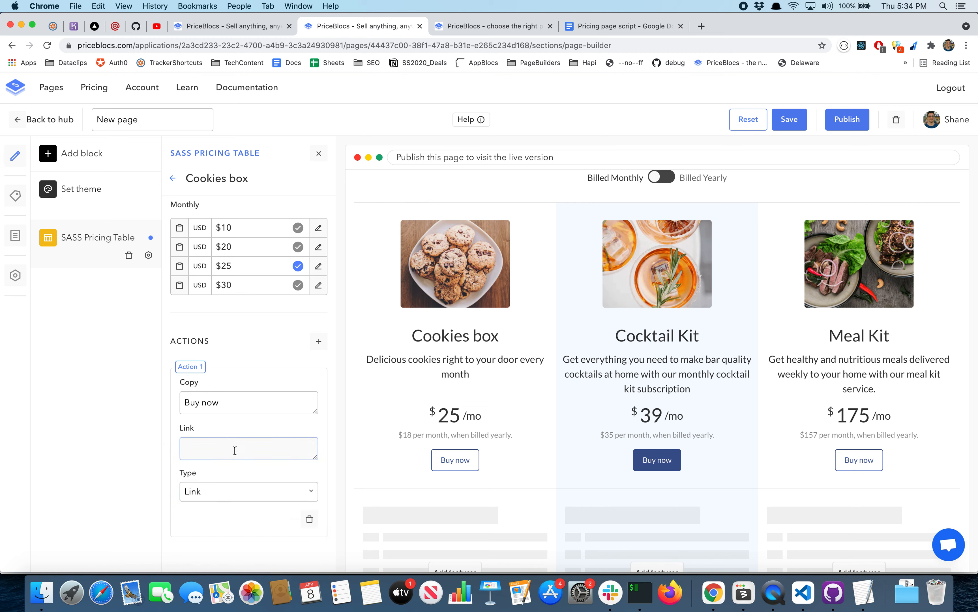
{"action": "left_click", "coordinate": [239, 492]}
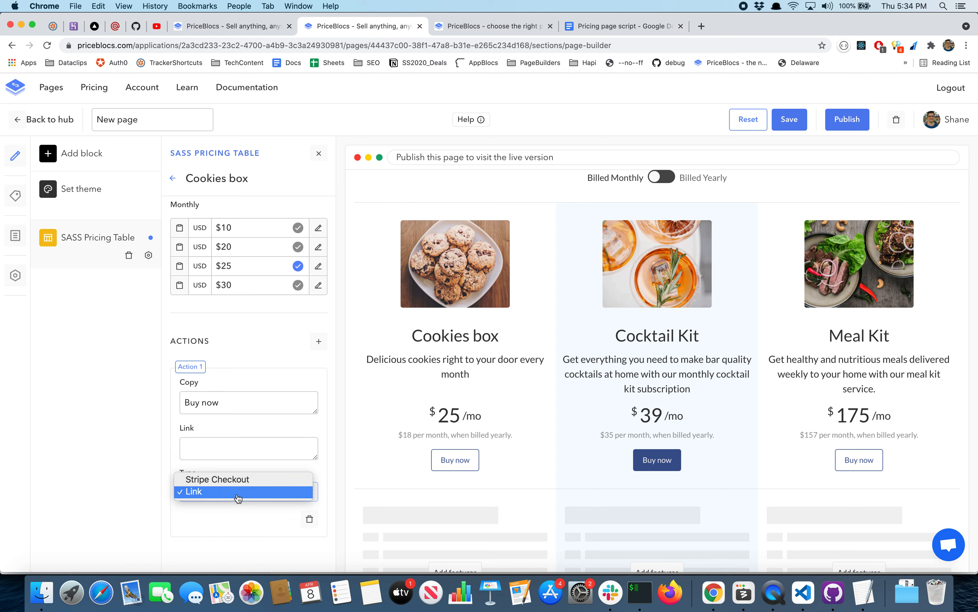
{"action": "left_click", "coordinate": [246, 479]}
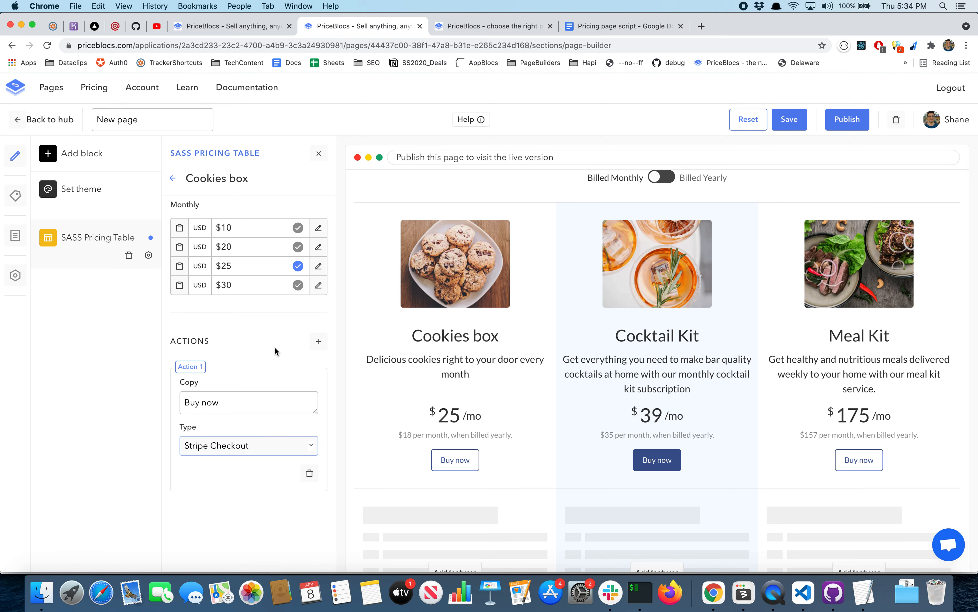
{"action": "scroll", "coordinate": [275, 347], "scroll_direction": "up", "scroll_amount": 5}
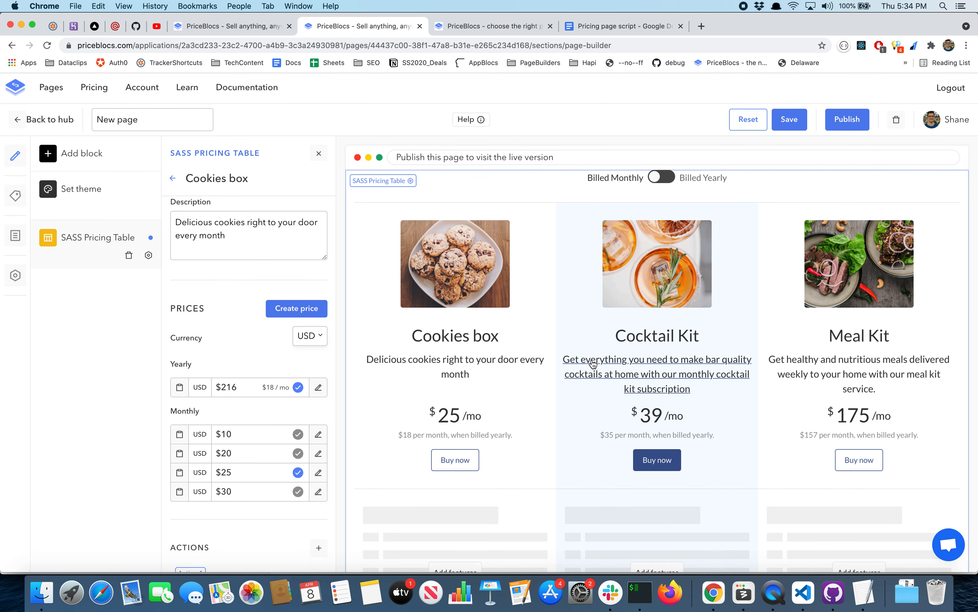
Set the page theme's font to Open Sans
{"action": "left_click", "coordinate": [90, 193]}
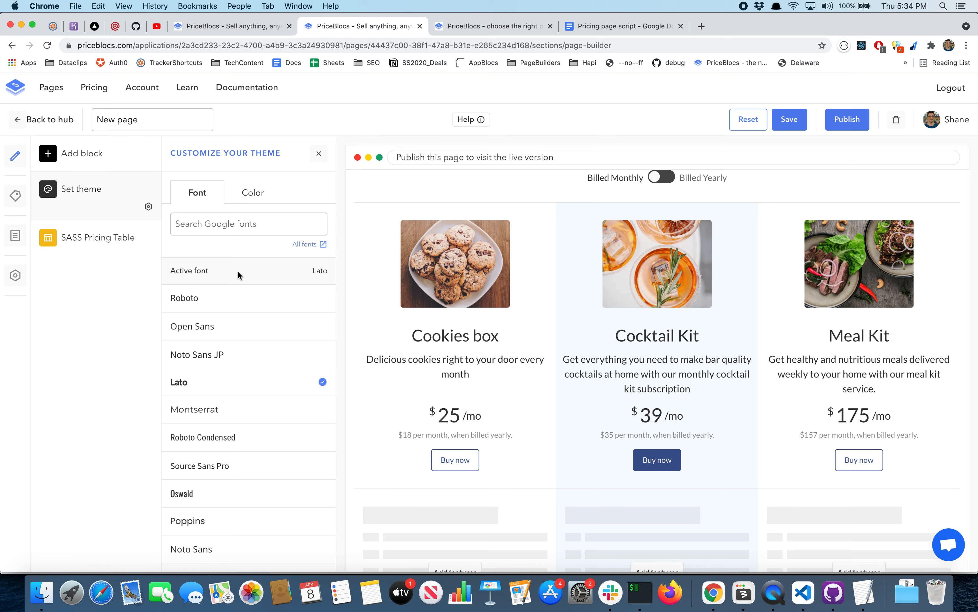
{"action": "scroll", "coordinate": [243, 348], "scroll_direction": "down", "scroll_amount": 5}
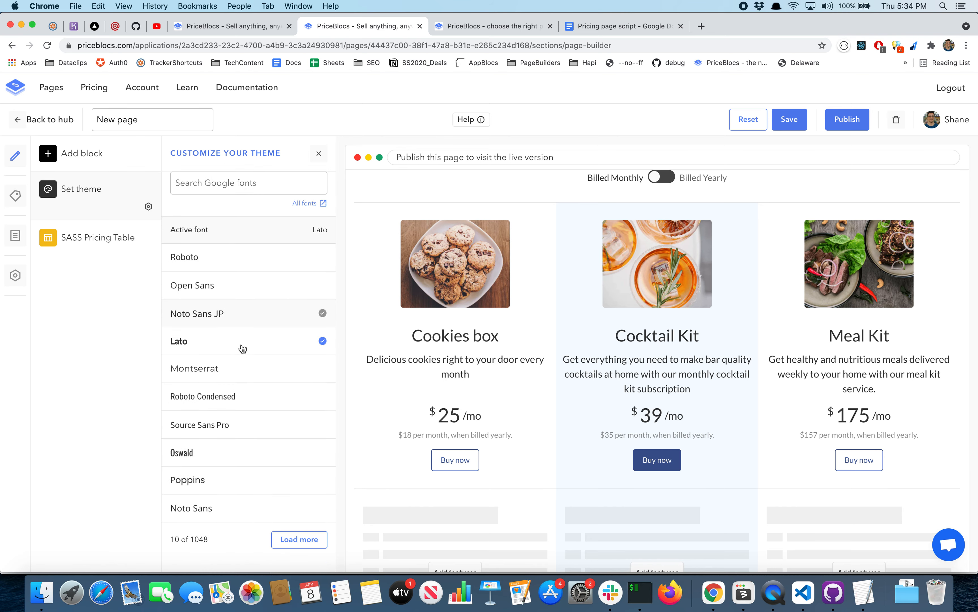
{"action": "scroll", "coordinate": [243, 349], "scroll_direction": "up", "scroll_amount": 5}
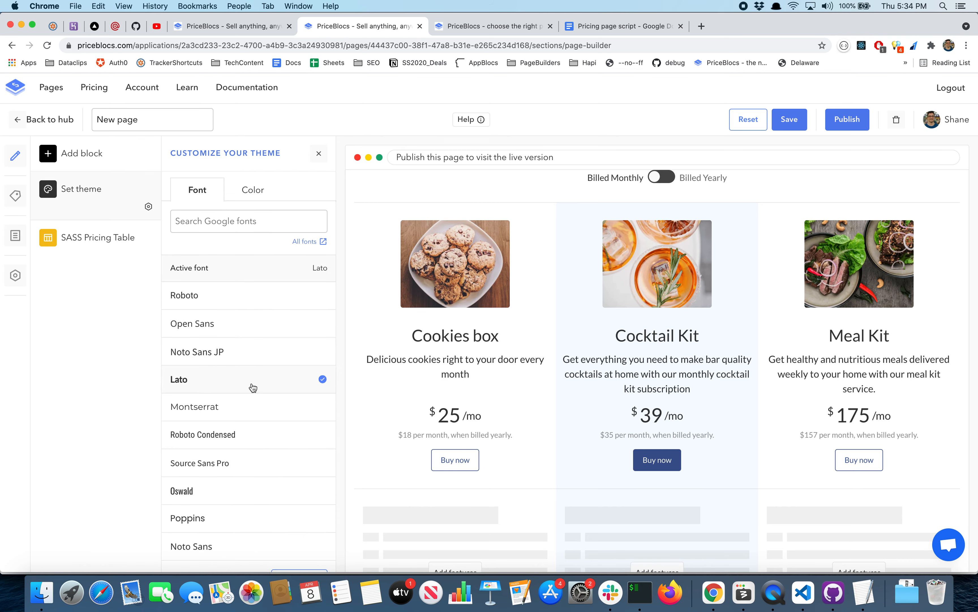
{"action": "left_click", "coordinate": [235, 329]}
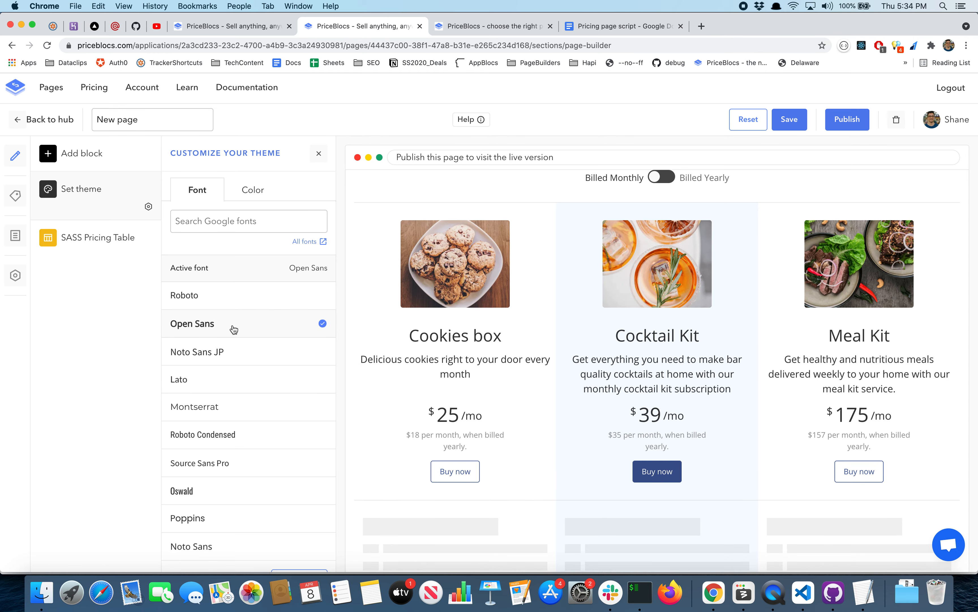
Change the theme's primary brand color to the brighter blue #365ED2
{"action": "left_click", "coordinate": [261, 200]}
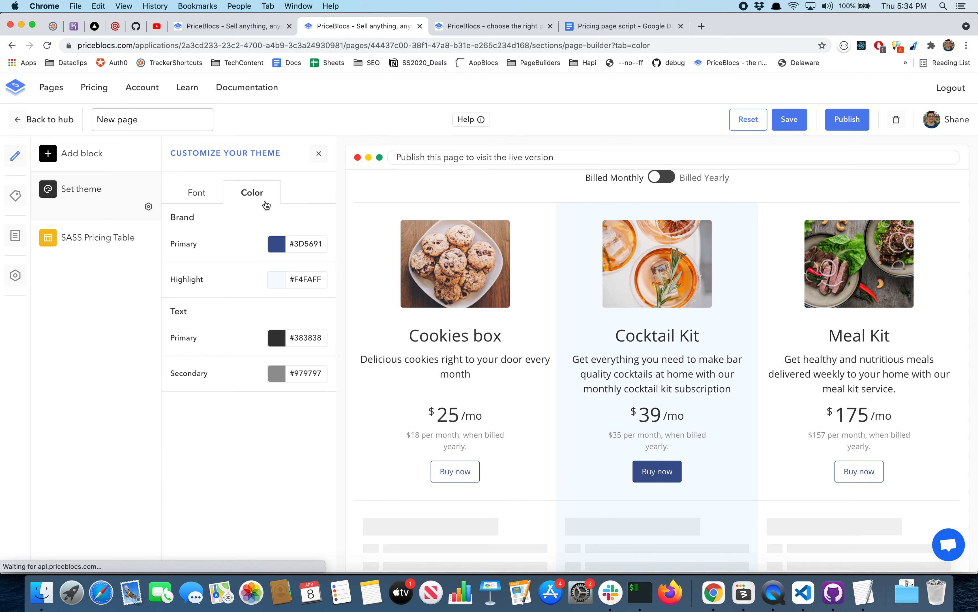
{"action": "left_click", "coordinate": [278, 245]}
{"action": "left_click_drag", "start_coordinate": [283, 276], "coordinate": [306, 273]}
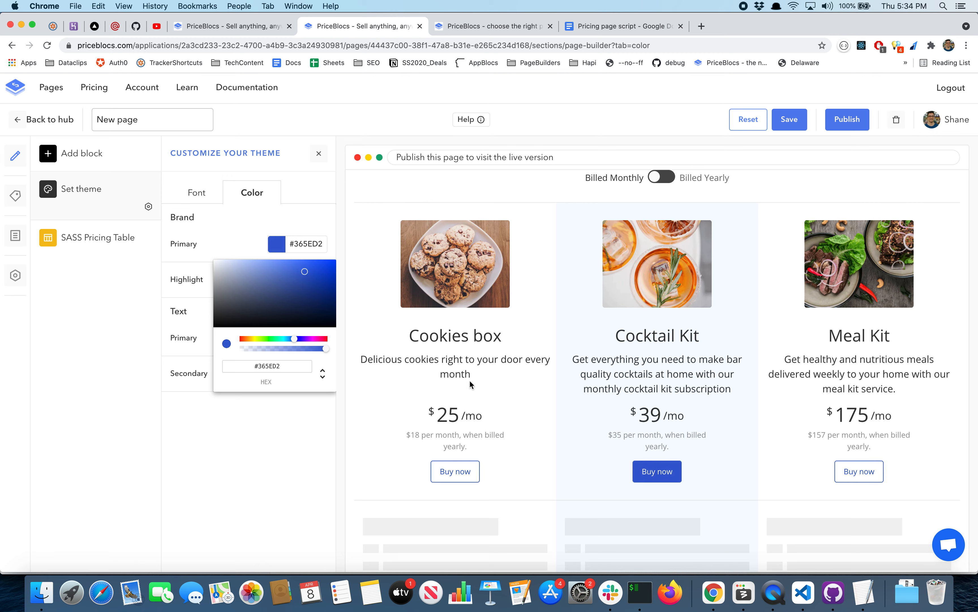
{"action": "left_click", "coordinate": [238, 225]}
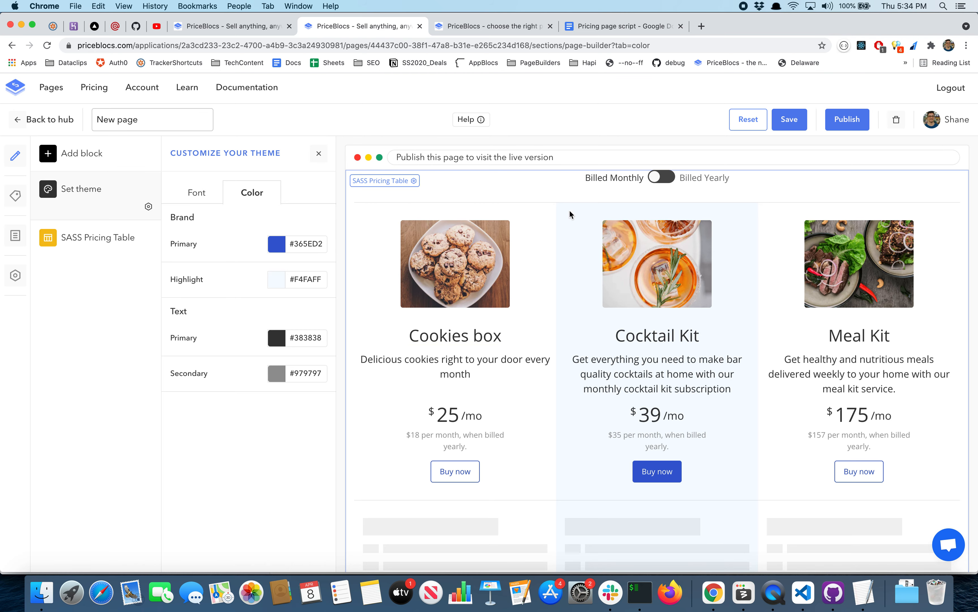
Add a Banner block to the page and move it above the SASS Pricing Table
{"action": "left_click", "coordinate": [85, 158]}
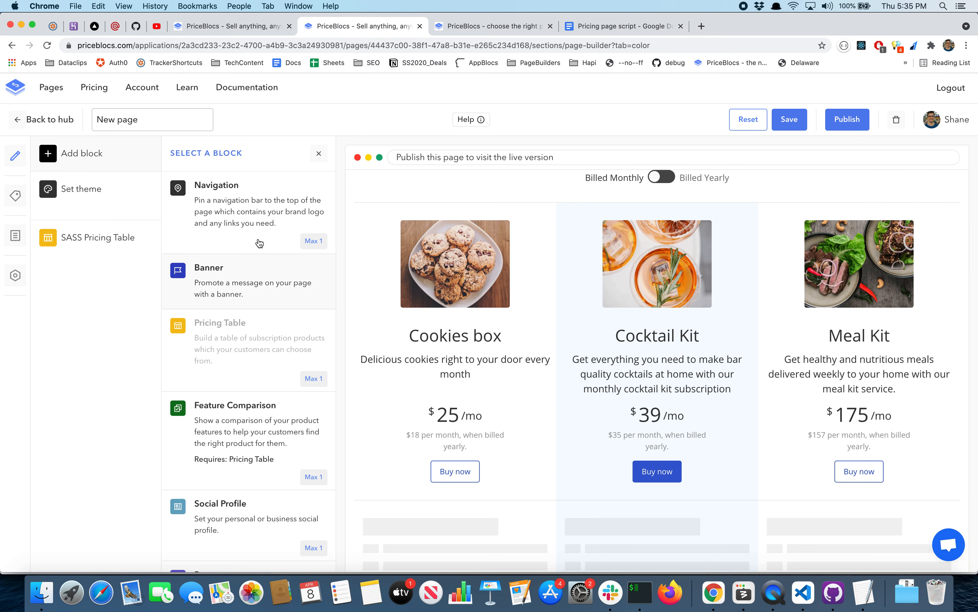
{"action": "scroll", "coordinate": [244, 316], "scroll_direction": "down", "scroll_amount": 3}
{"action": "scroll", "coordinate": [243, 318], "scroll_direction": "up", "scroll_amount": 3}
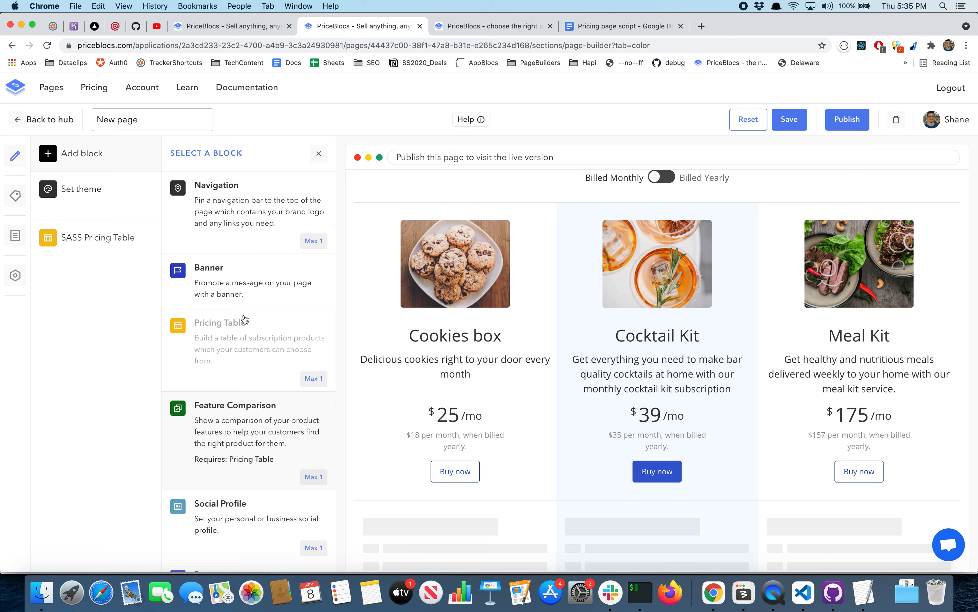
{"action": "left_click", "coordinate": [258, 279]}
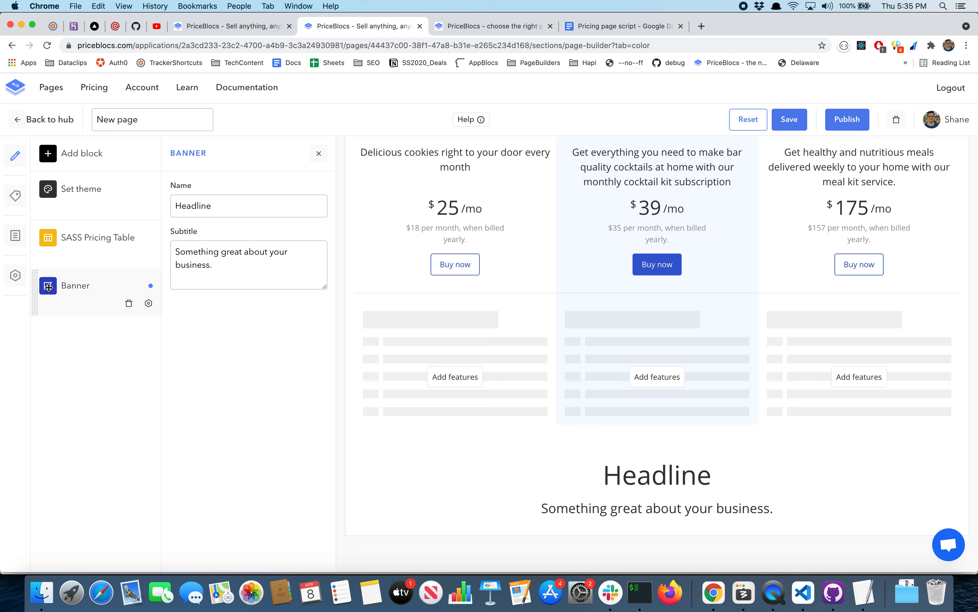
{"action": "left_click_drag", "start_coordinate": [48, 287], "coordinate": [55, 238]}
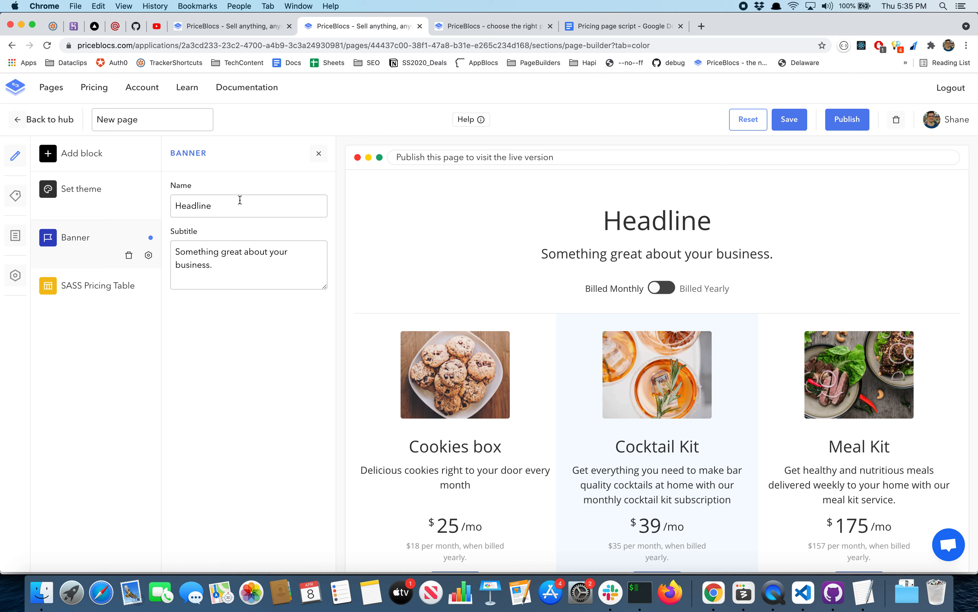
Set the banner's name to "Foodies Delight"
{"action": "left_click", "coordinate": [410, 297]}
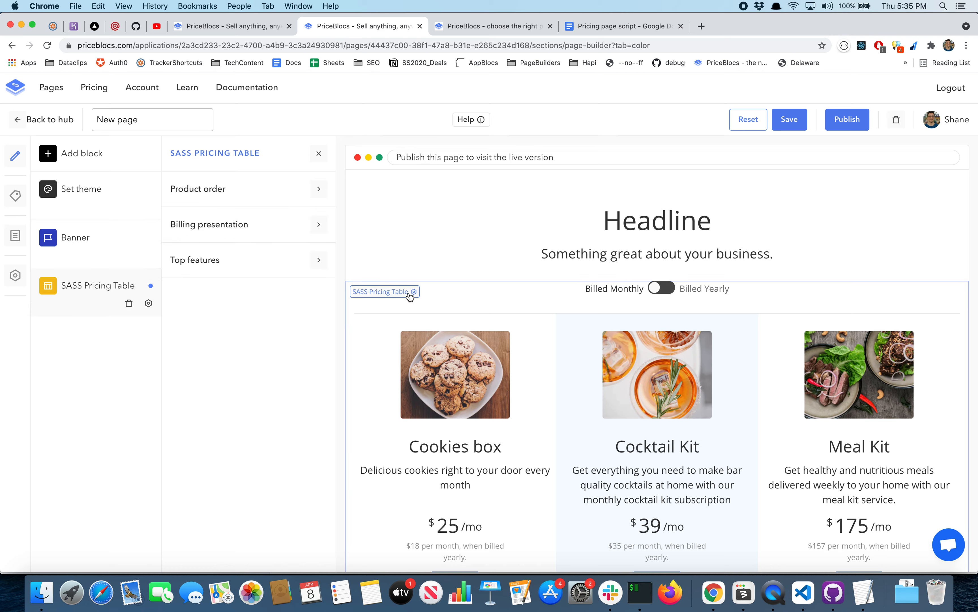
{"action": "left_click", "coordinate": [382, 185]}
{"action": "left_click", "coordinate": [251, 206]}
{"action": "key", "text": "super+a"}
{"action": "type", "text": "Foodi"}
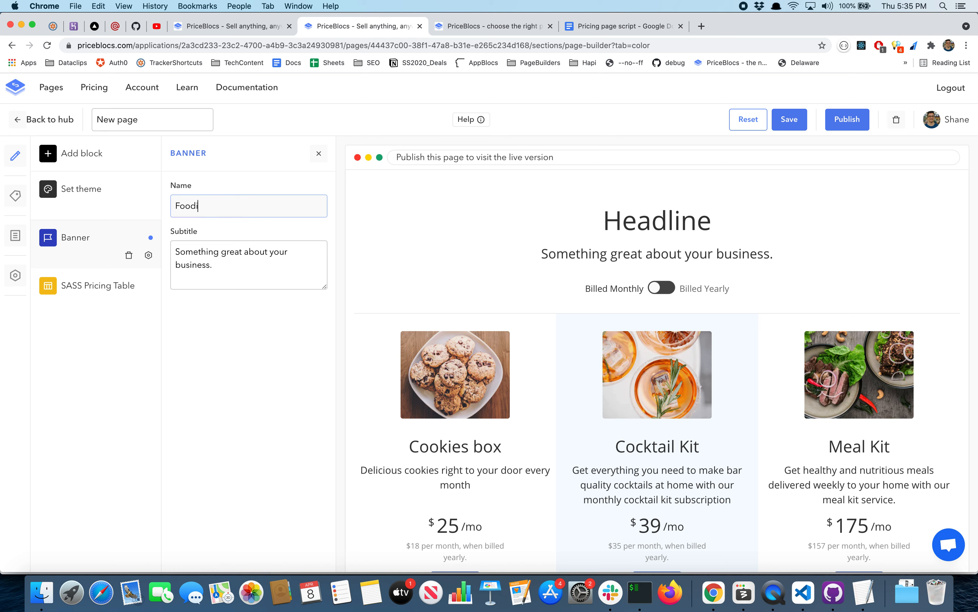
{"action": "type", "text": "es Delight"}
{"action": "key", "text": "Tab"}
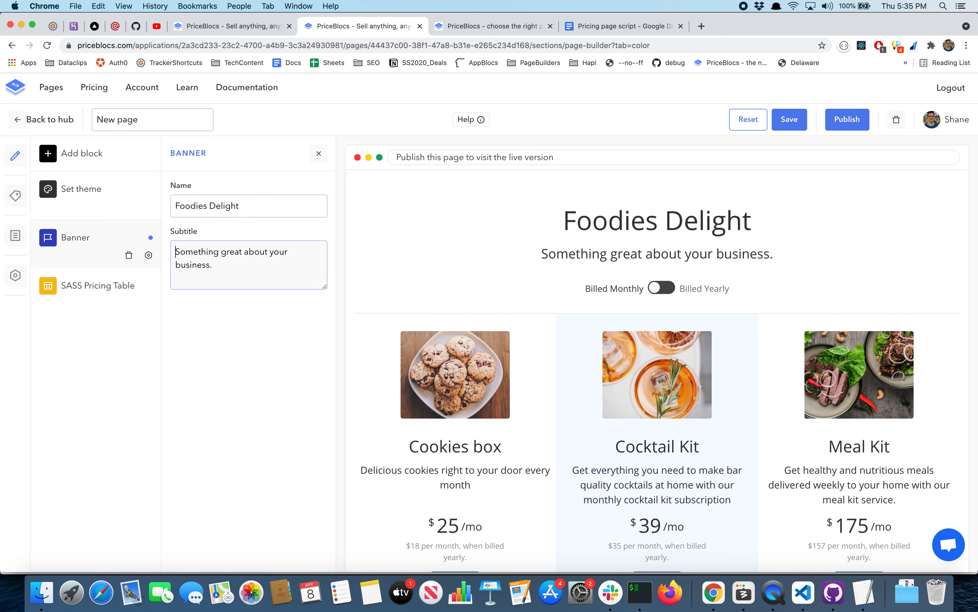
Replace the banner's subtitle with "Your favorites delivered to your doorstep"
{"action": "key", "text": "super+a"}
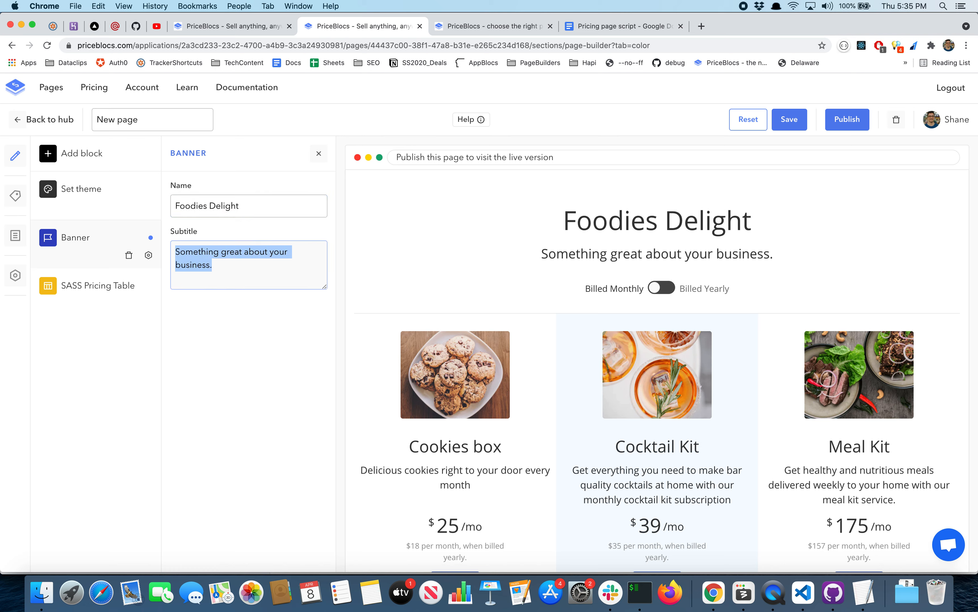
{"action": "type", "text": "Your favor"}
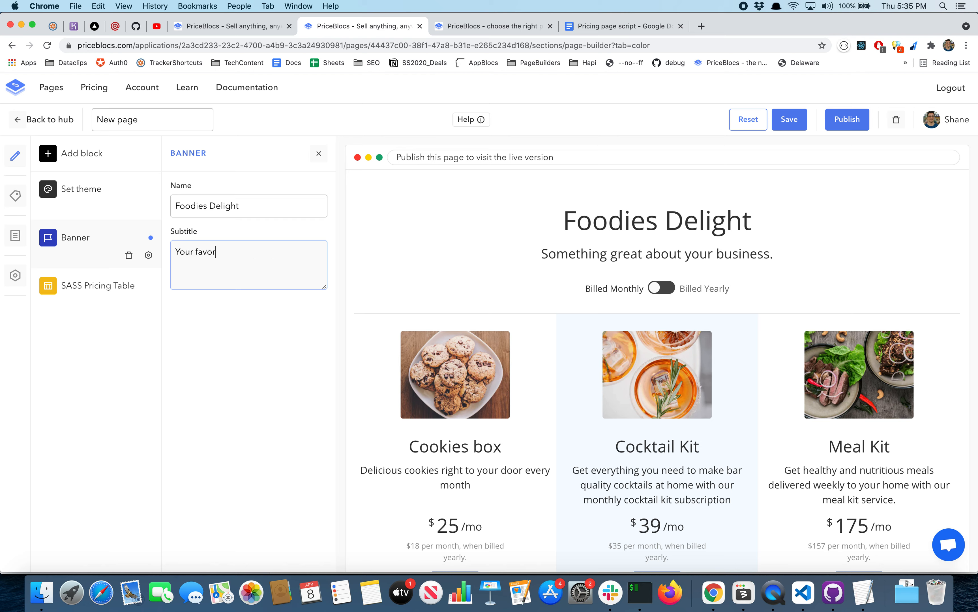
{"action": "type", "text": "ites deliver"}
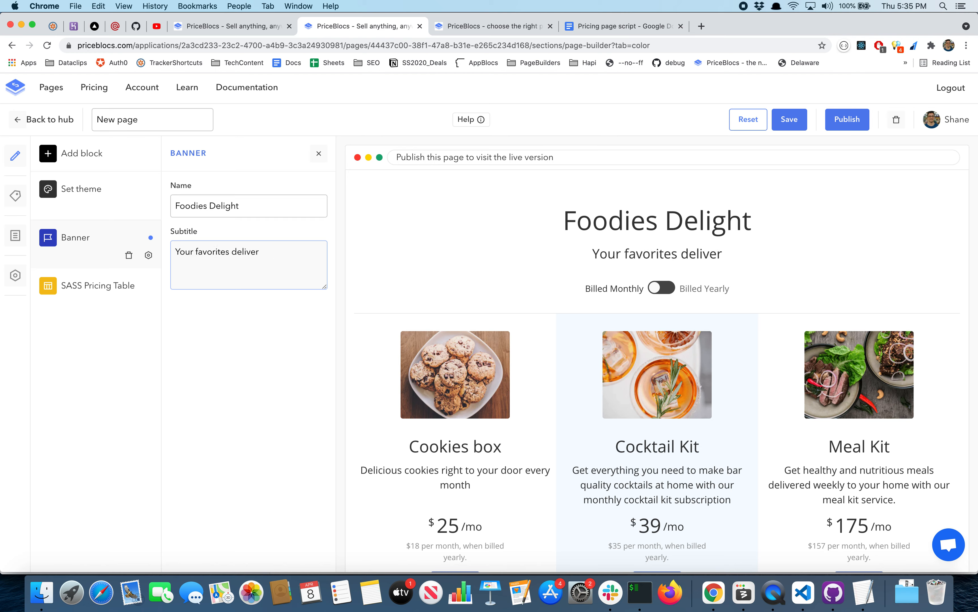
{"action": "type", "text": "ed to your doorstep"}
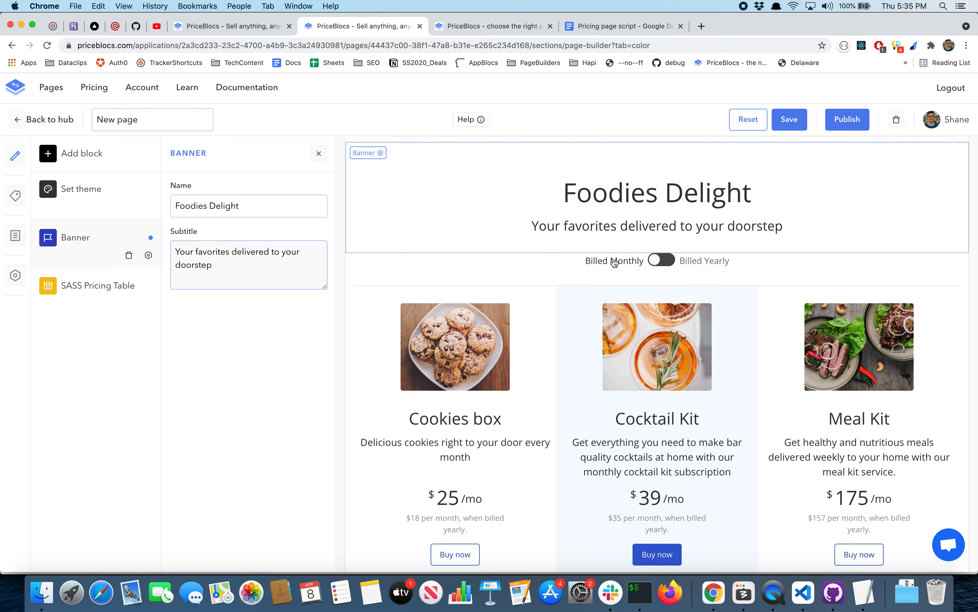
Check the page preview and publish the page to the Pricing destination at /pricing
{"action": "scroll", "coordinate": [613, 261], "scroll_direction": "down", "scroll_amount": 5}
{"action": "scroll", "coordinate": [612, 257], "scroll_direction": "up", "scroll_amount": 5}
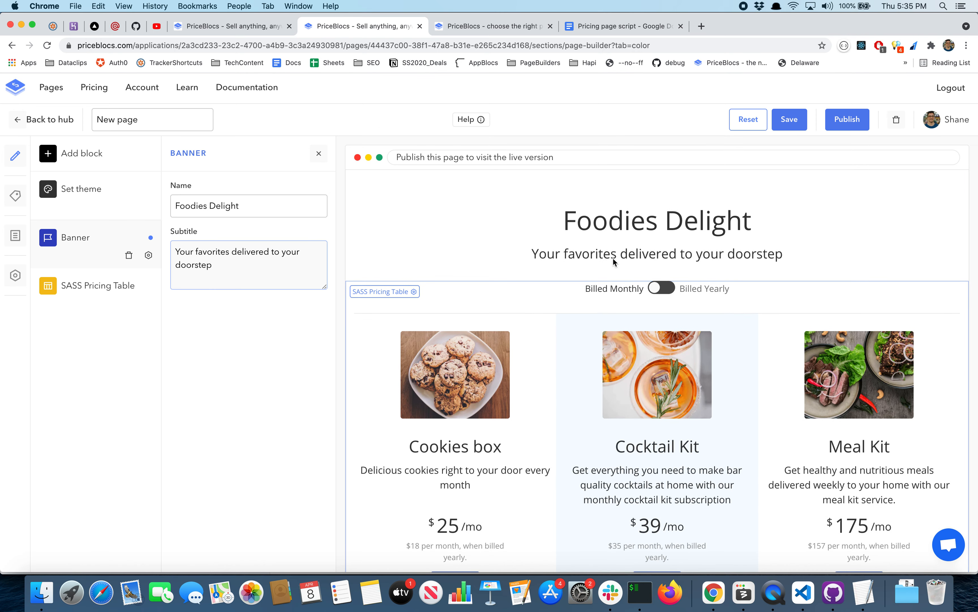
{"action": "left_click", "coordinate": [842, 118]}
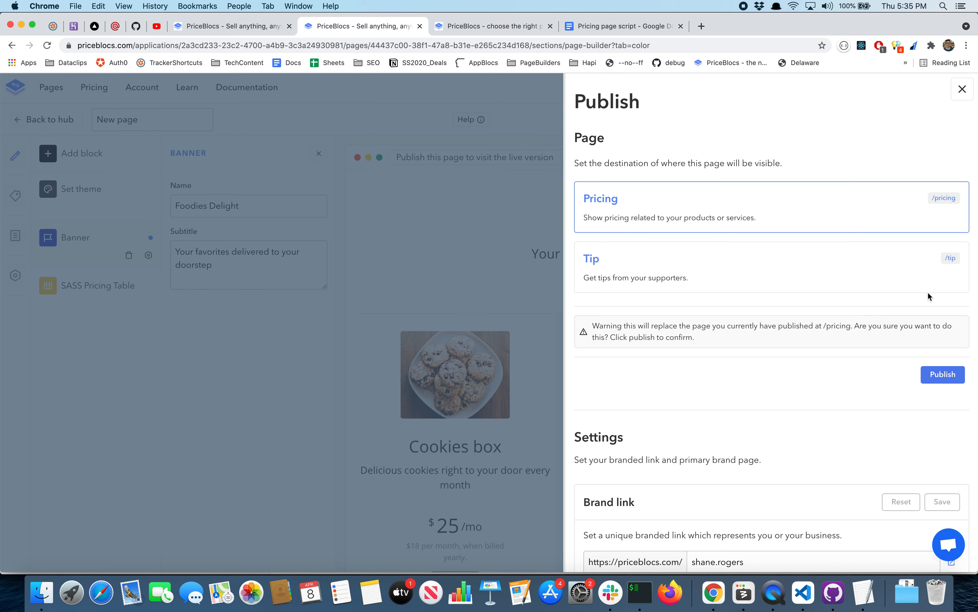
{"action": "left_click", "coordinate": [938, 373]}
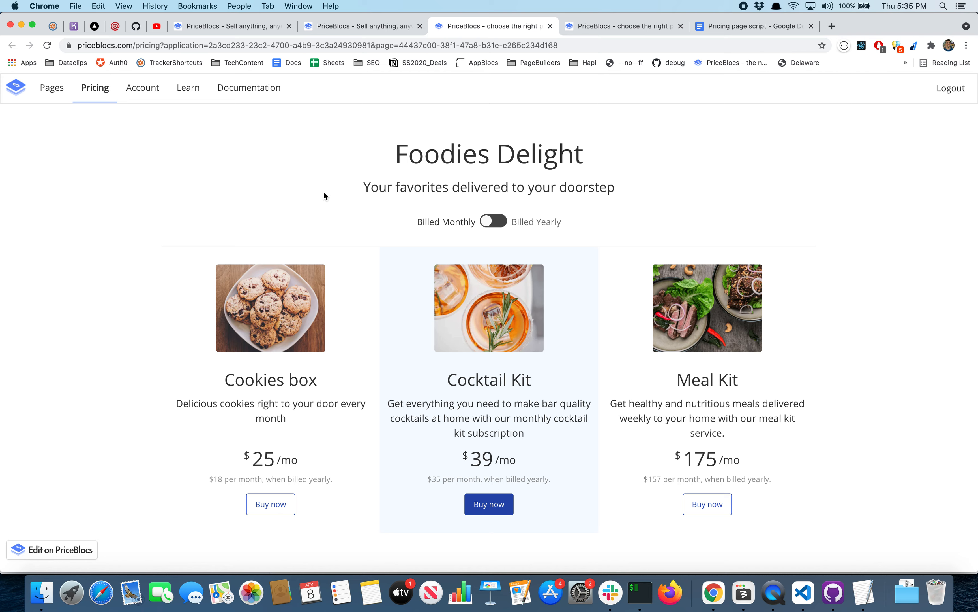
Review the banner and products on the published page, and show the prices for yearly billing
{"action": "left_click_drag", "start_coordinate": [396, 149], "coordinate": [619, 187]}
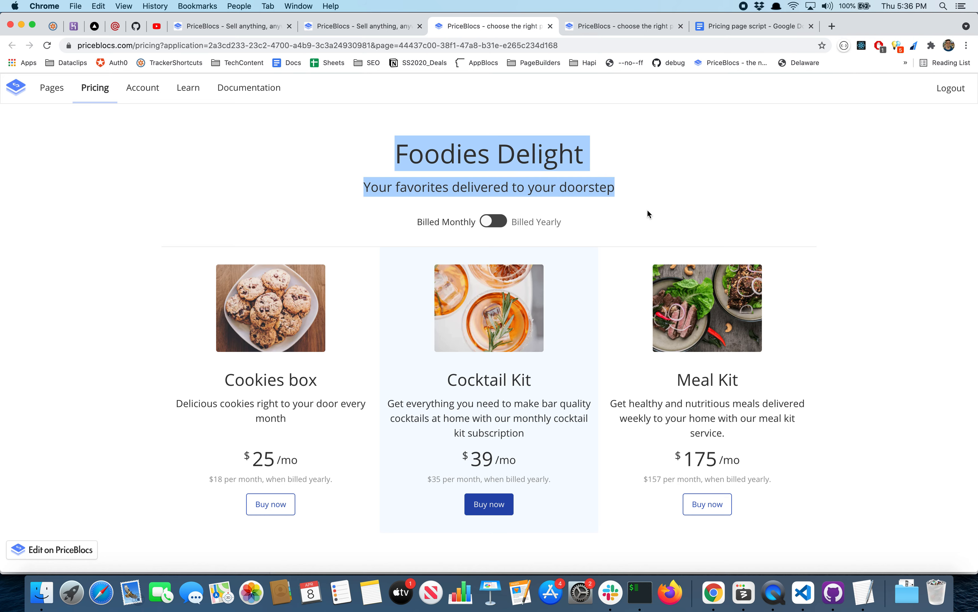
{"action": "scroll", "coordinate": [646, 209], "scroll_direction": "down", "scroll_amount": 1}
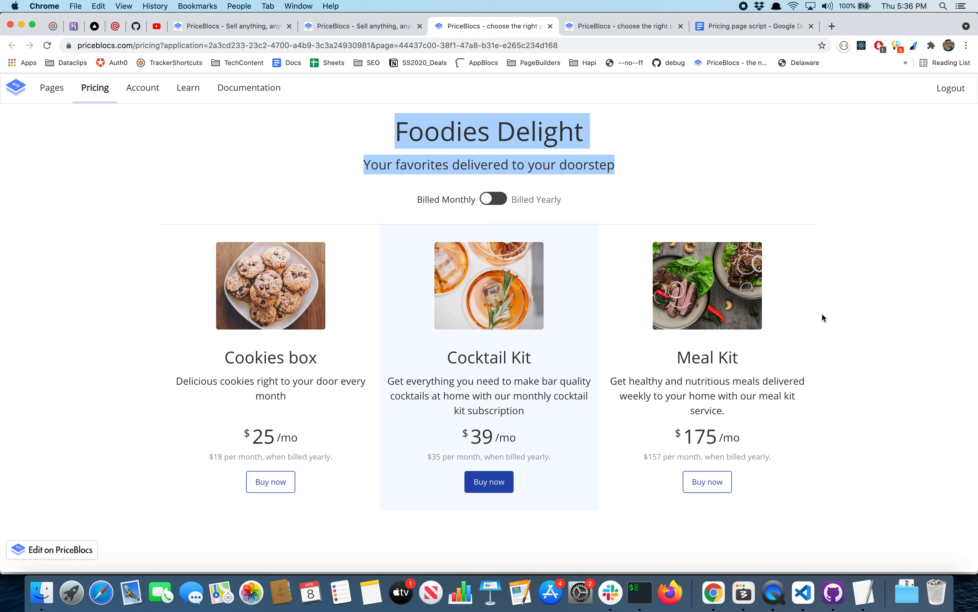
{"action": "left_click", "coordinate": [568, 226]}
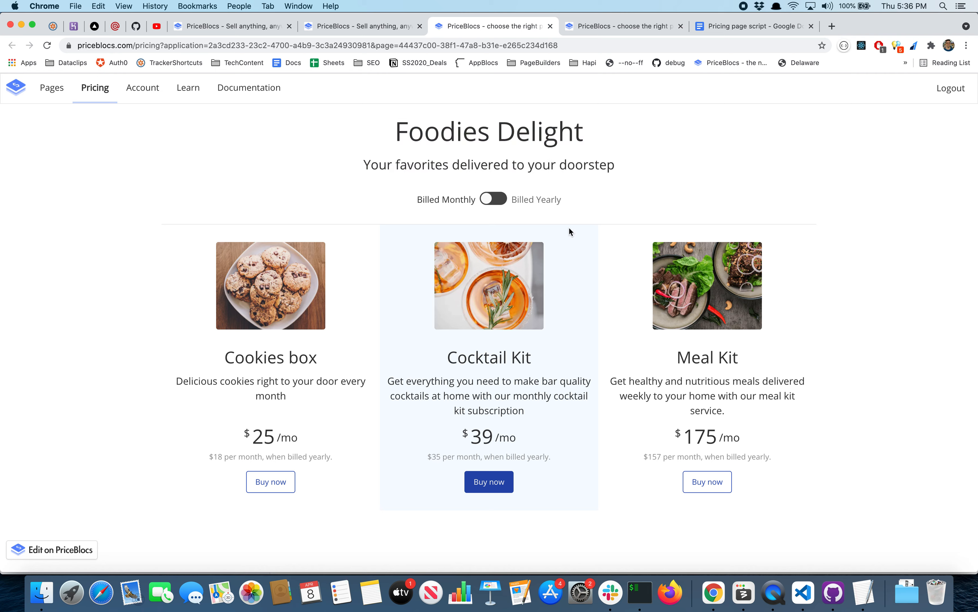
{"action": "left_click", "coordinate": [490, 204]}
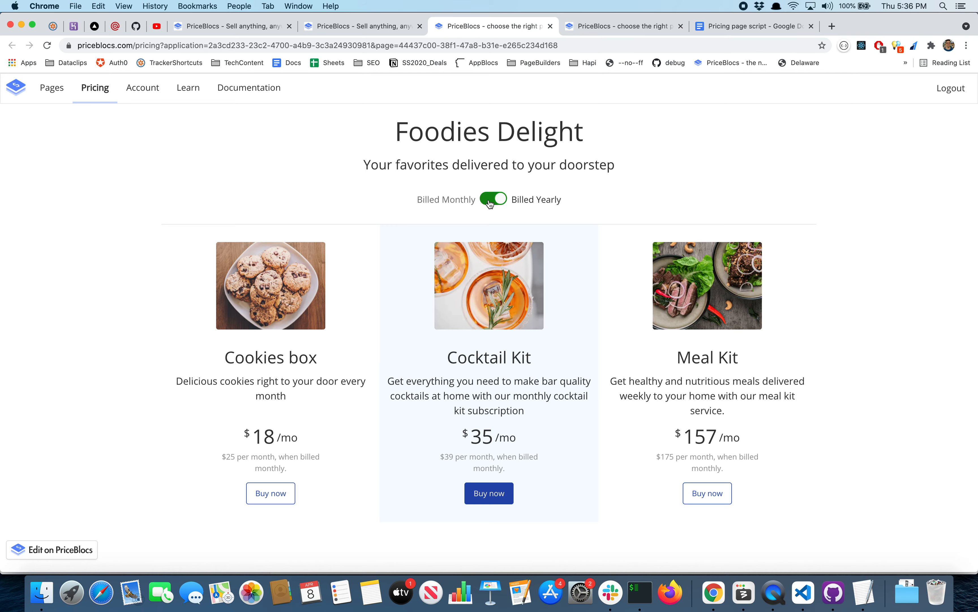
Switch back to monthly billing, view the Cocktail Kit's Stripe checkout and return to the pricing page
{"action": "left_click", "coordinate": [490, 203]}
{"action": "scroll", "coordinate": [532, 298], "scroll_direction": "down", "scroll_amount": 1}
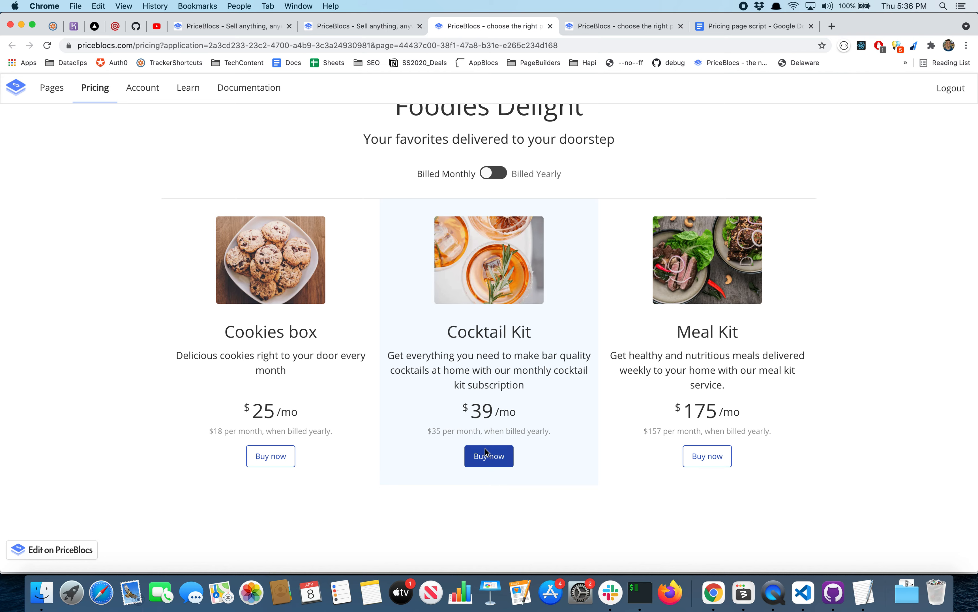
{"action": "left_click", "coordinate": [488, 459]}
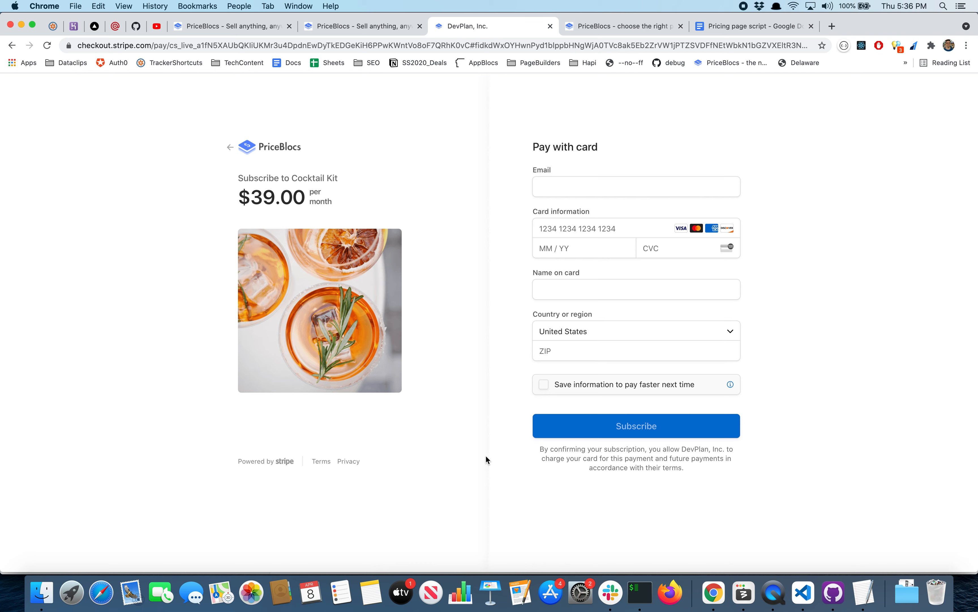
{"action": "left_click", "coordinate": [230, 149]}
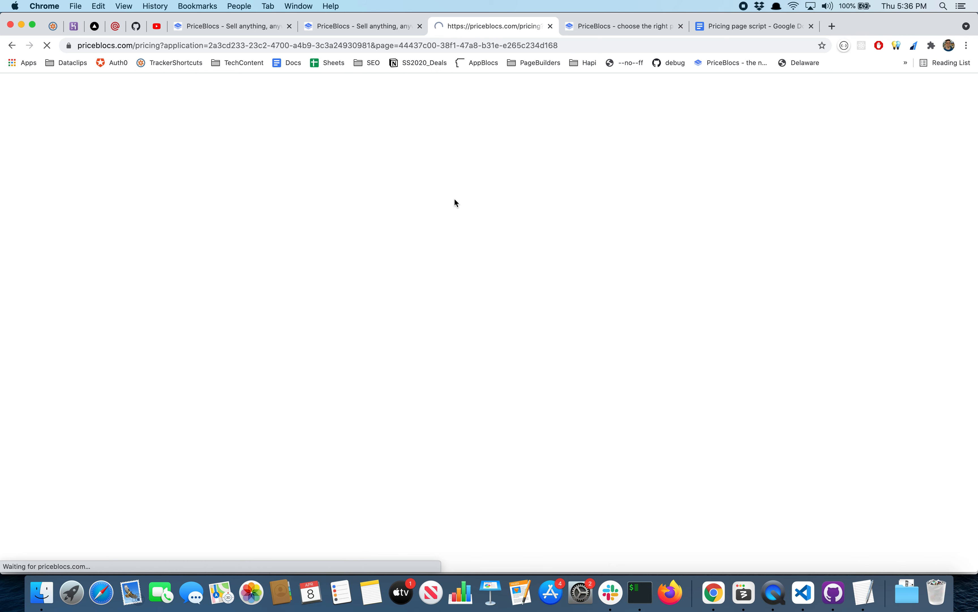
Switch to yearly billing, check the Cocktail Kit's yearly price in Stripe checkout and return to the pricing page
{"action": "left_click", "coordinate": [495, 222]}
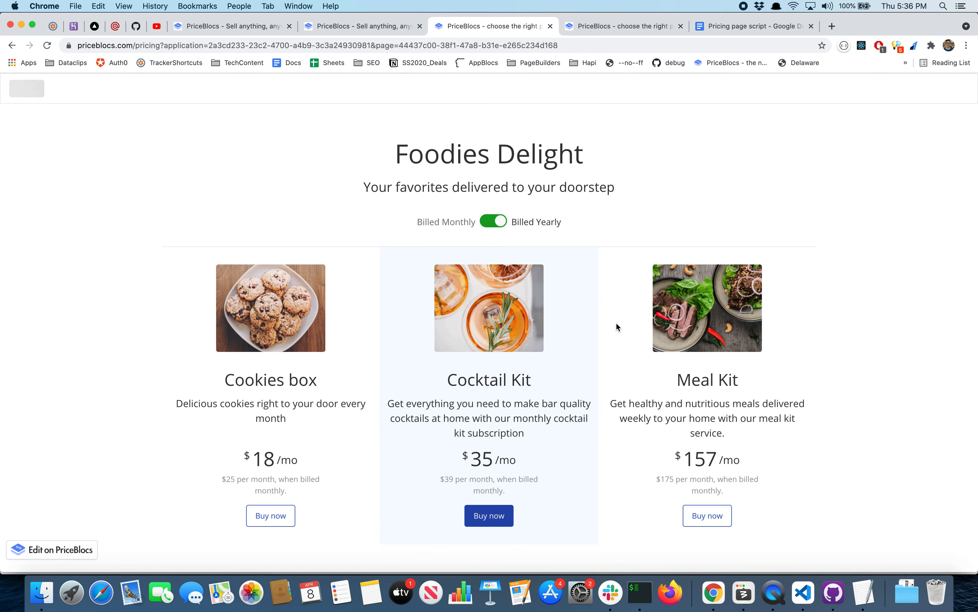
{"action": "scroll", "coordinate": [616, 322], "scroll_direction": "down", "scroll_amount": 2}
{"action": "left_click", "coordinate": [492, 469]}
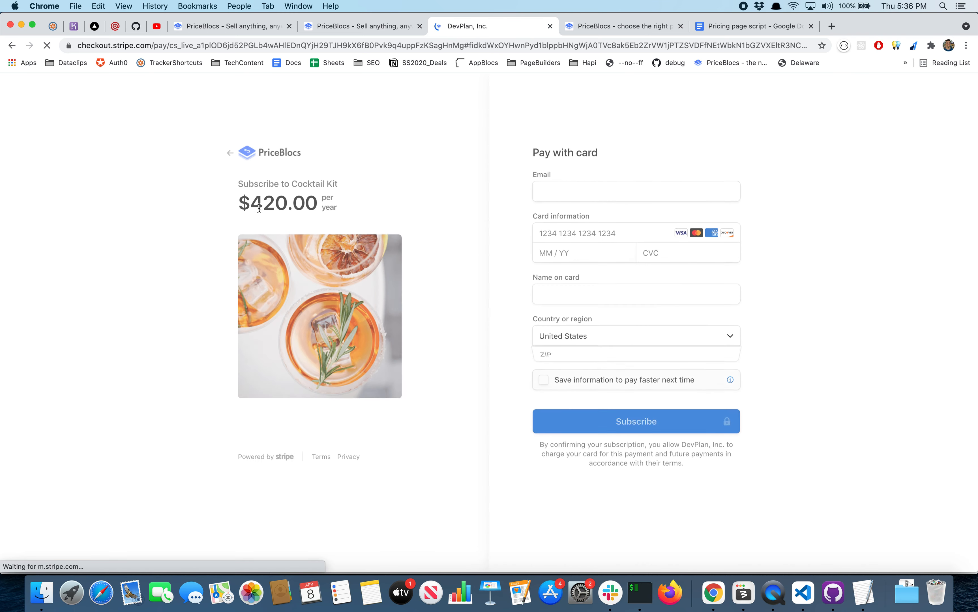
{"action": "left_click_drag", "start_coordinate": [251, 197], "coordinate": [344, 205]}
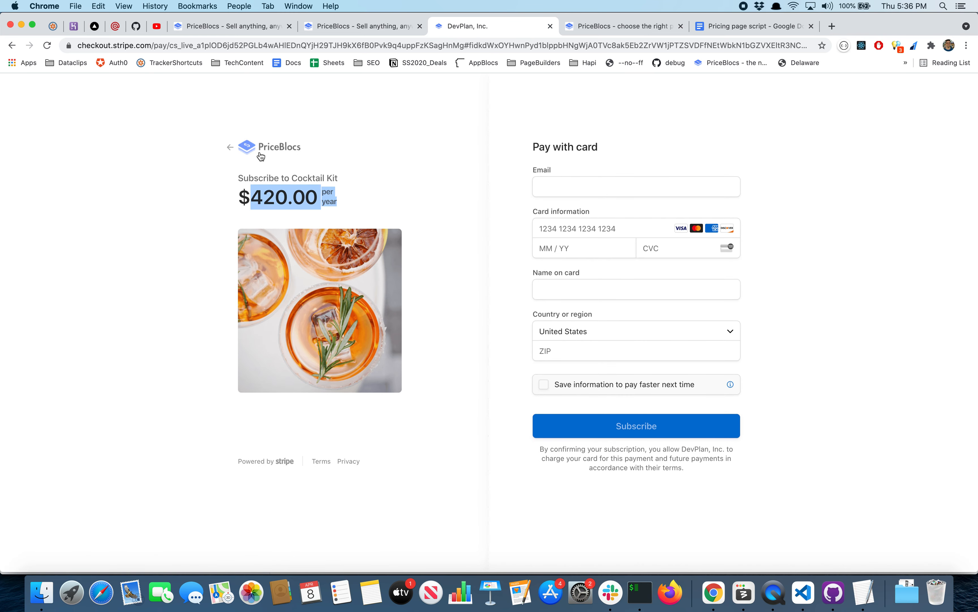
{"action": "left_click", "coordinate": [242, 150]}
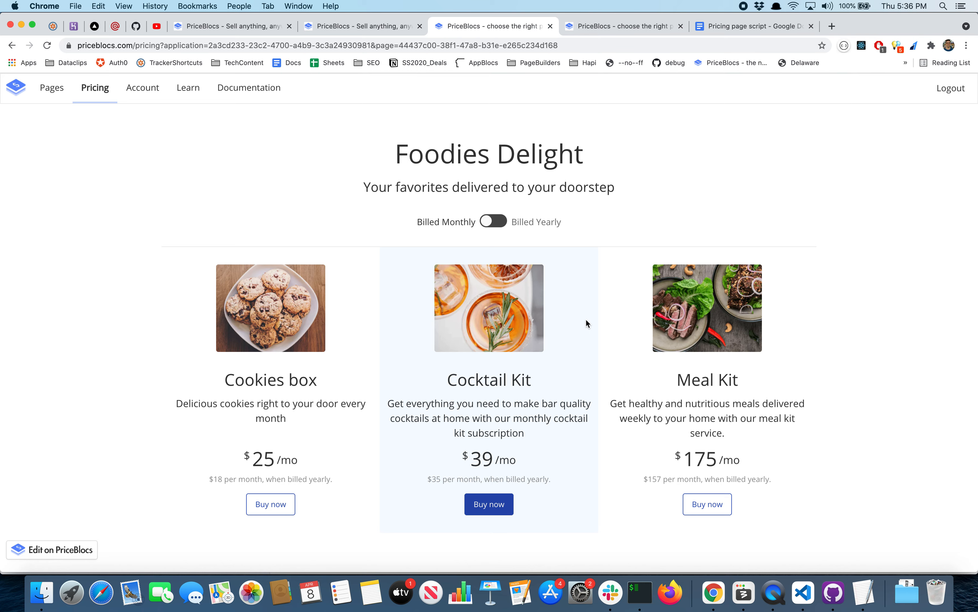
Reopen the published pricing page in the page builder and examine the blocks available to add
{"action": "scroll", "coordinate": [585, 318], "scroll_direction": "down", "scroll_amount": 2}
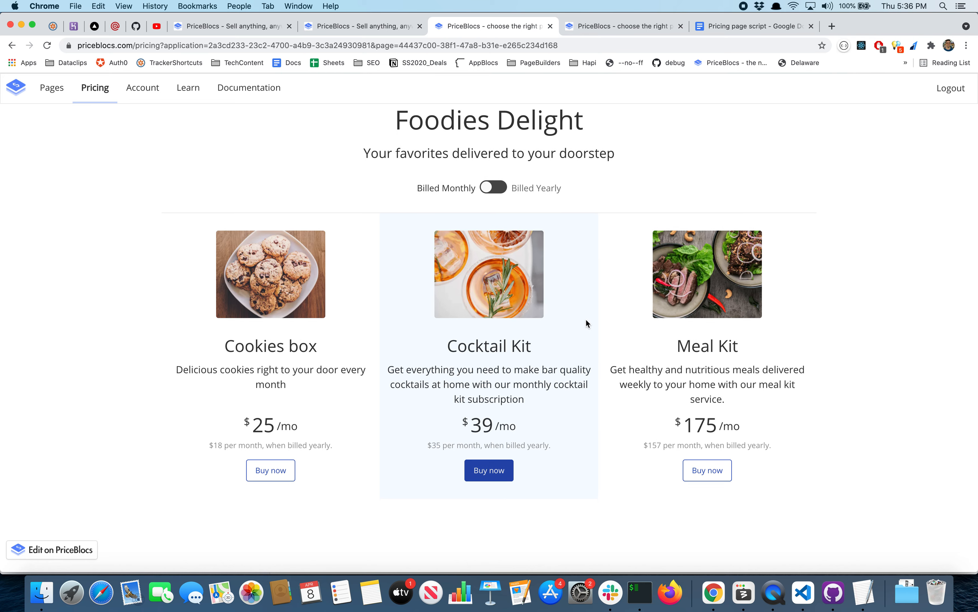
{"action": "scroll", "coordinate": [586, 317], "scroll_direction": "up", "scroll_amount": 2}
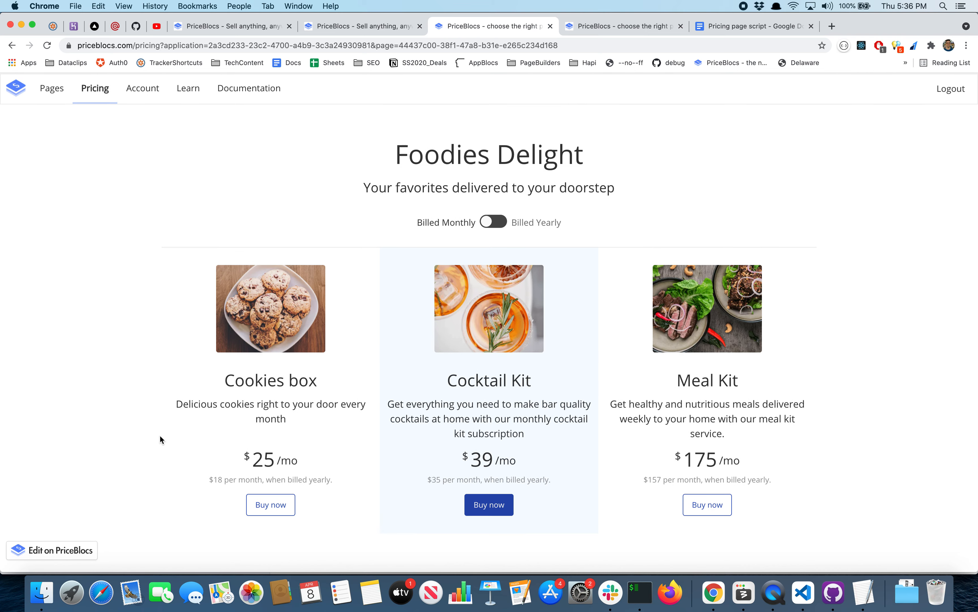
{"action": "left_click", "coordinate": [57, 558]}
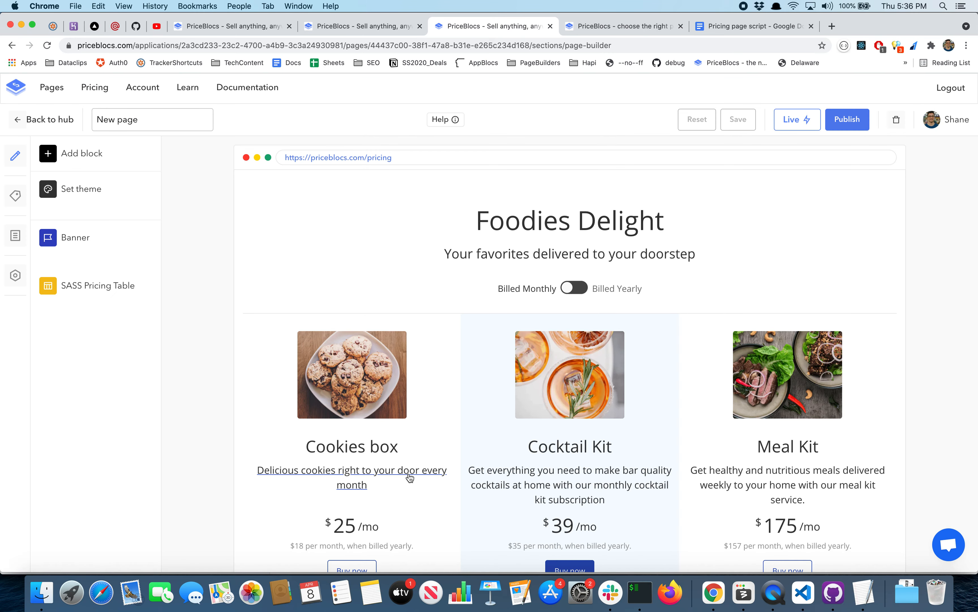
{"action": "left_click", "coordinate": [88, 162]}
{"action": "scroll", "coordinate": [285, 451], "scroll_direction": "down", "scroll_amount": 5}
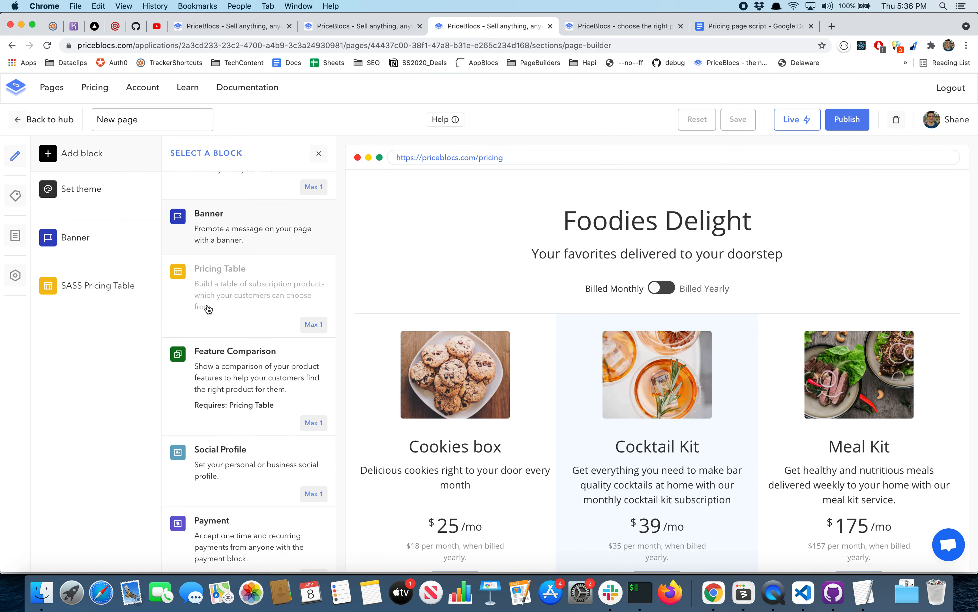
{"action": "scroll", "coordinate": [445, 364], "scroll_direction": "down", "scroll_amount": 3}
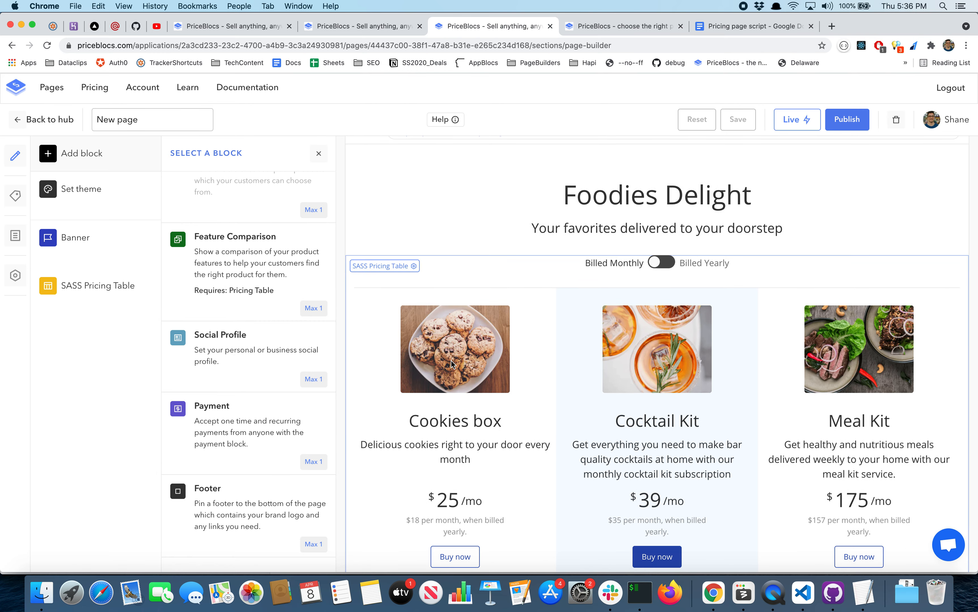
{"action": "scroll", "coordinate": [452, 365], "scroll_direction": "up", "scroll_amount": 3}
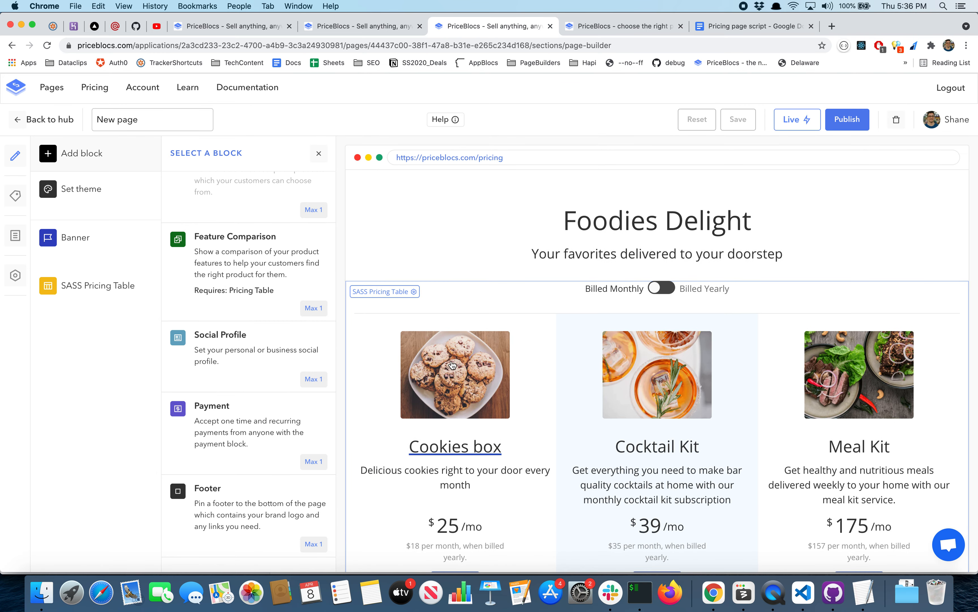